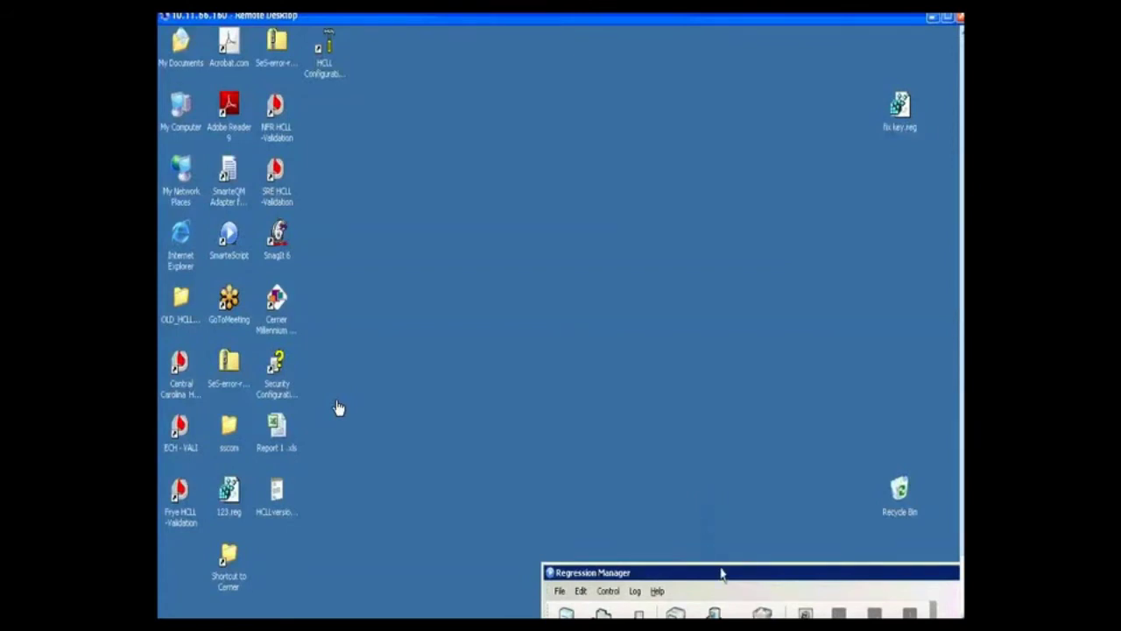
- Drag the Regression Manager window off the desktop so the Cerner Millennium login is reachable
{"action": "left_click_drag", "start_coordinate": [721, 573], "coordinate": [806, 616]}
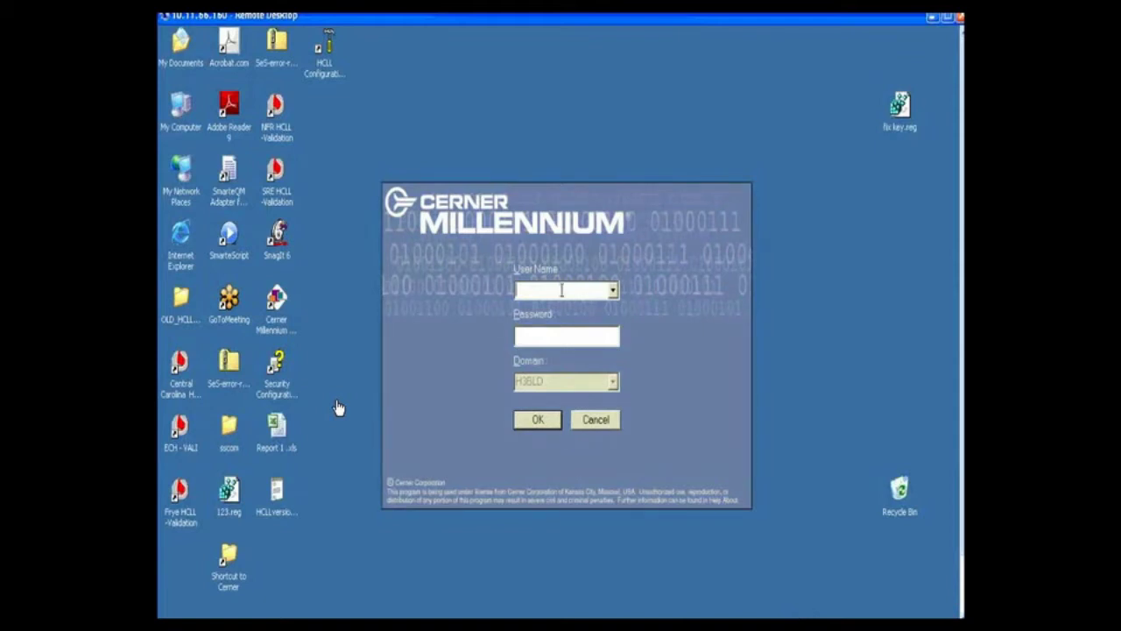
- Sign in to Cerner Millennium with the blood bank technician's user name and password
{"action": "type", "text": "SES BBTECHR1"}
{"action": "left_click", "coordinate": [566, 337]}
{"action": "type", "text": "********"}
{"action": "left_click", "coordinate": [538, 419]}
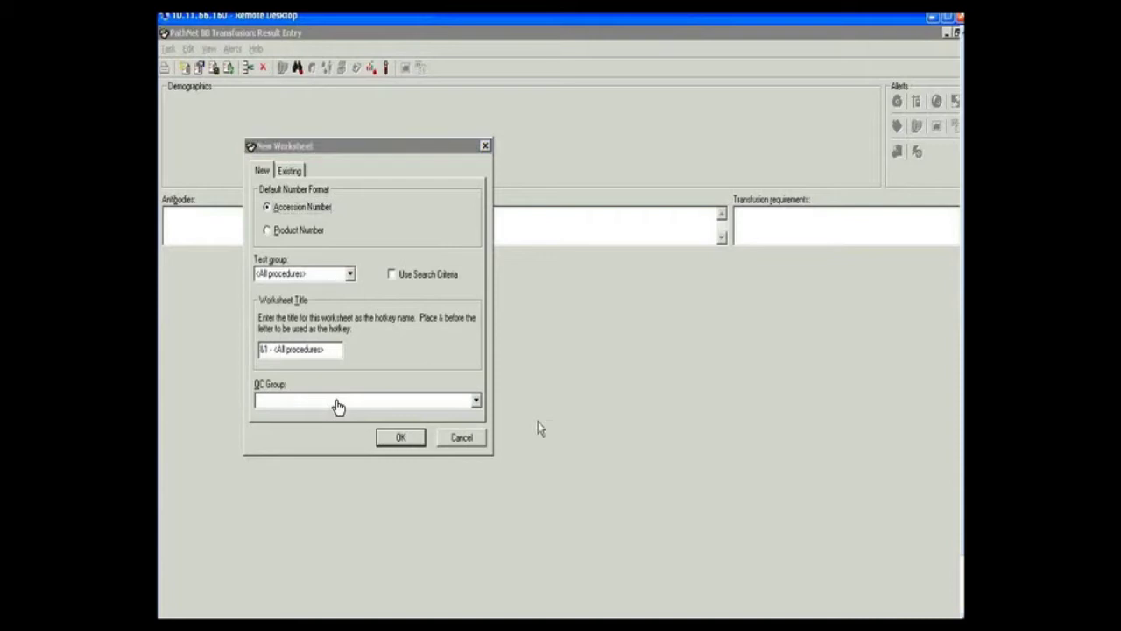
{"action": "left_click", "coordinate": [539, 428]}
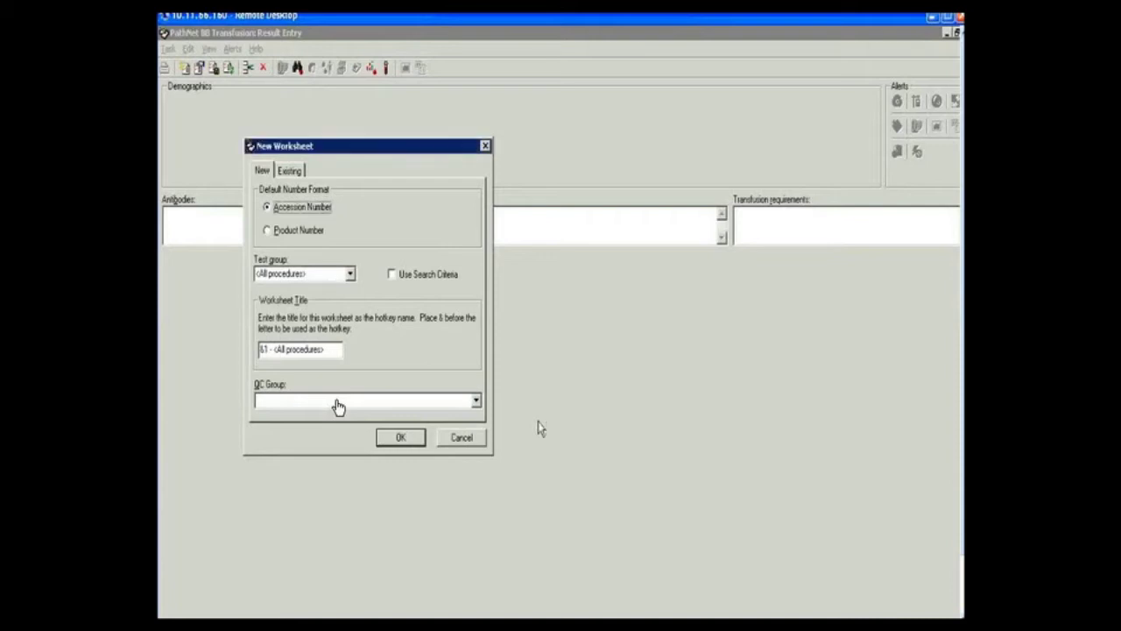
{"action": "left_click", "coordinate": [361, 235]}
{"action": "left_click", "coordinate": [402, 439]}
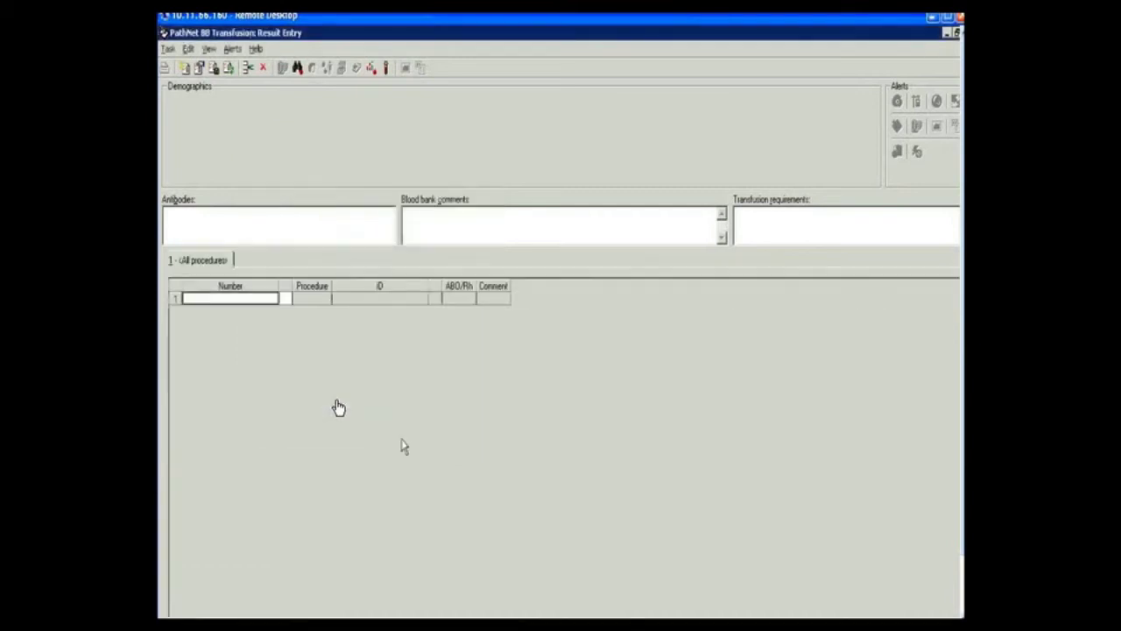
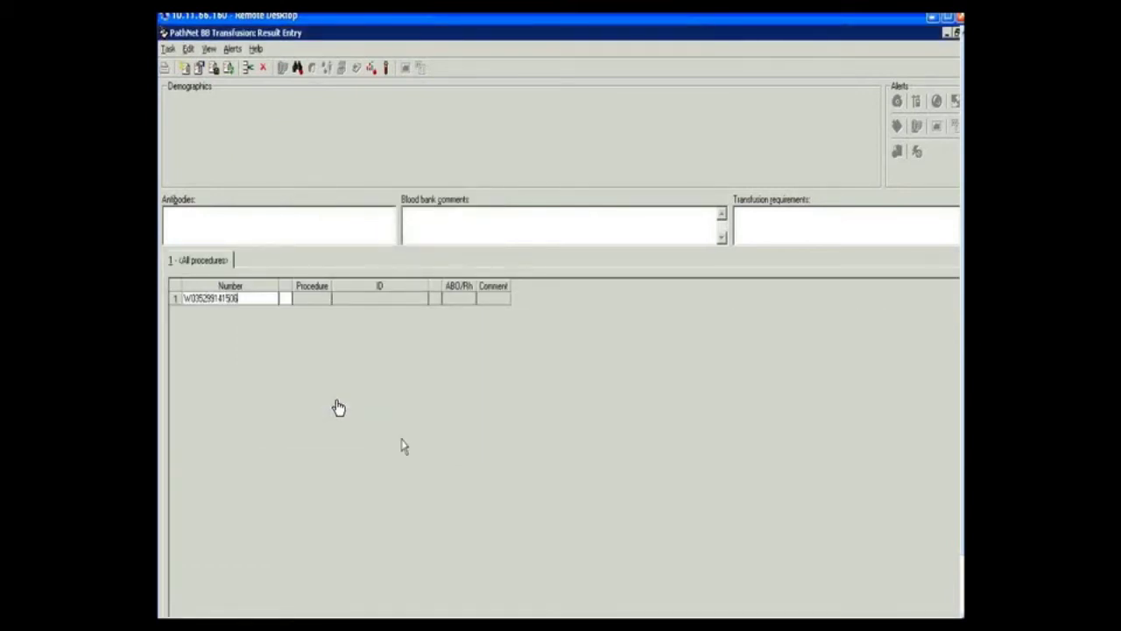
{"action": "key", "text": "Return"}
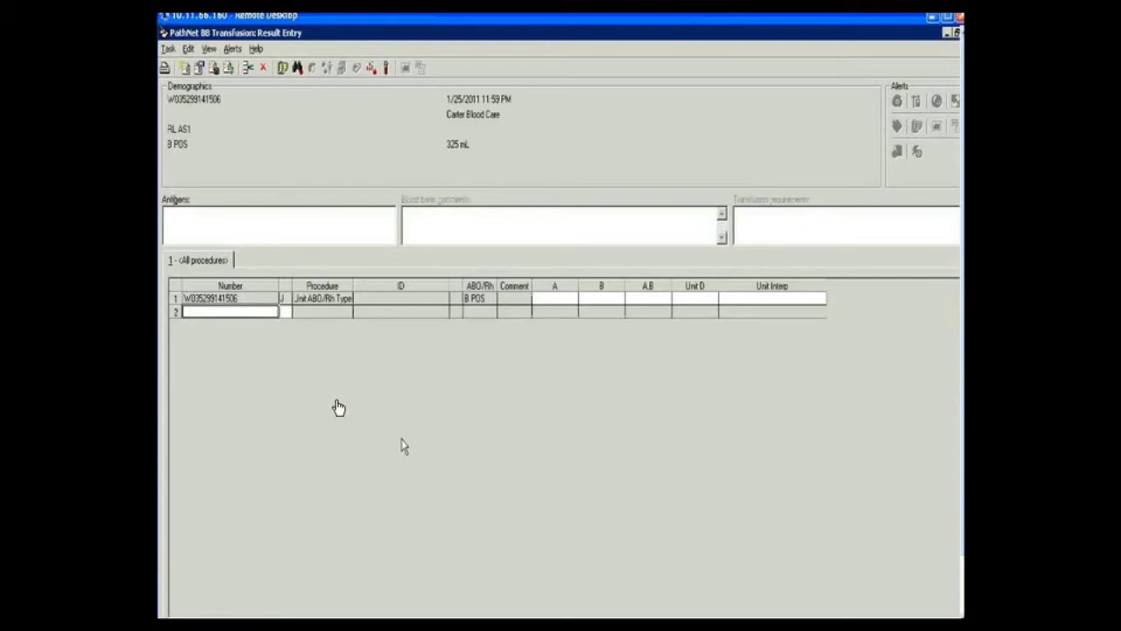
{"action": "type", "text": "VALREP0"}
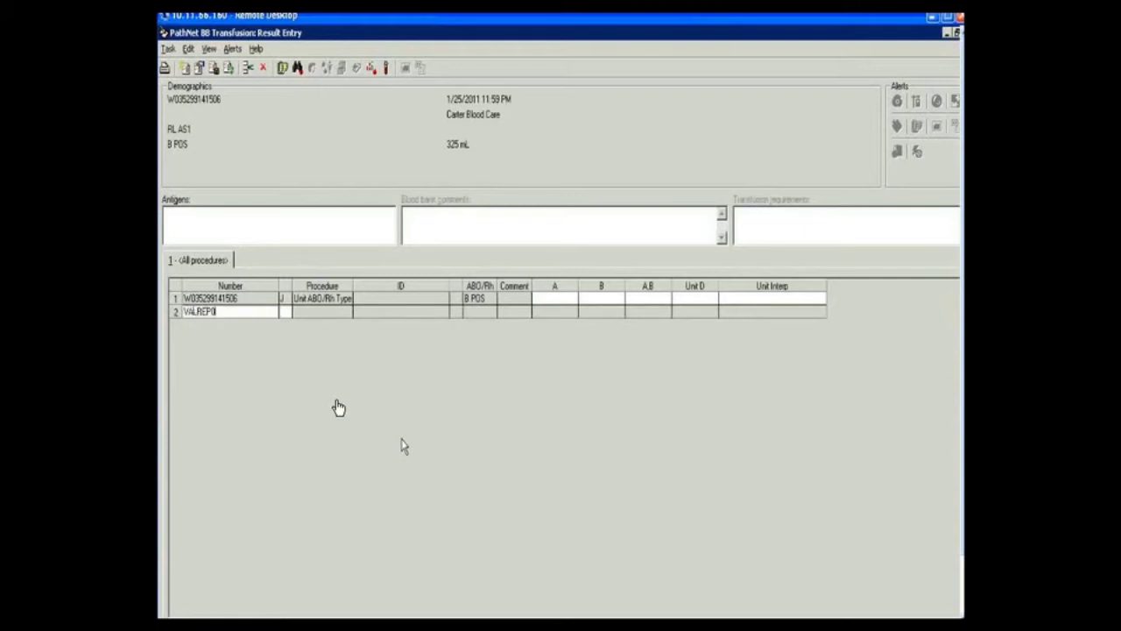
{"action": "type", "text": "08"}
{"action": "key", "text": "Return"}
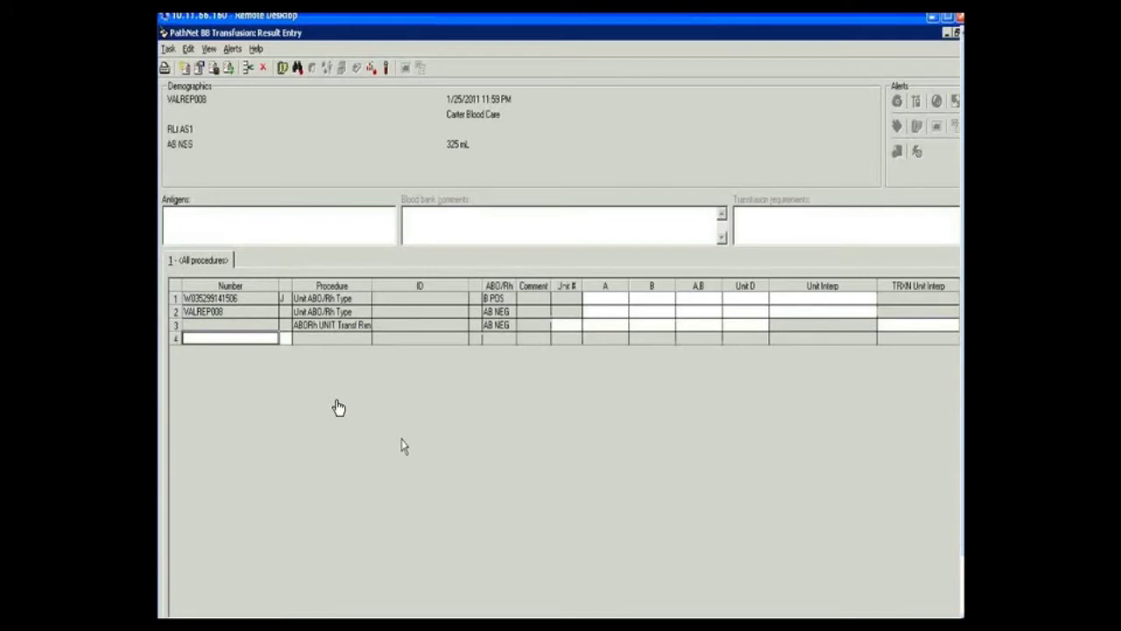
- Enter typing reactions for rows 1 and 2 (0, 4+, NT, 4+, 4+; 3+, NT, 0), interpreted B POS and AB NEG
{"action": "key", "text": "Tab"}
{"action": "key", "text": "Tab"}
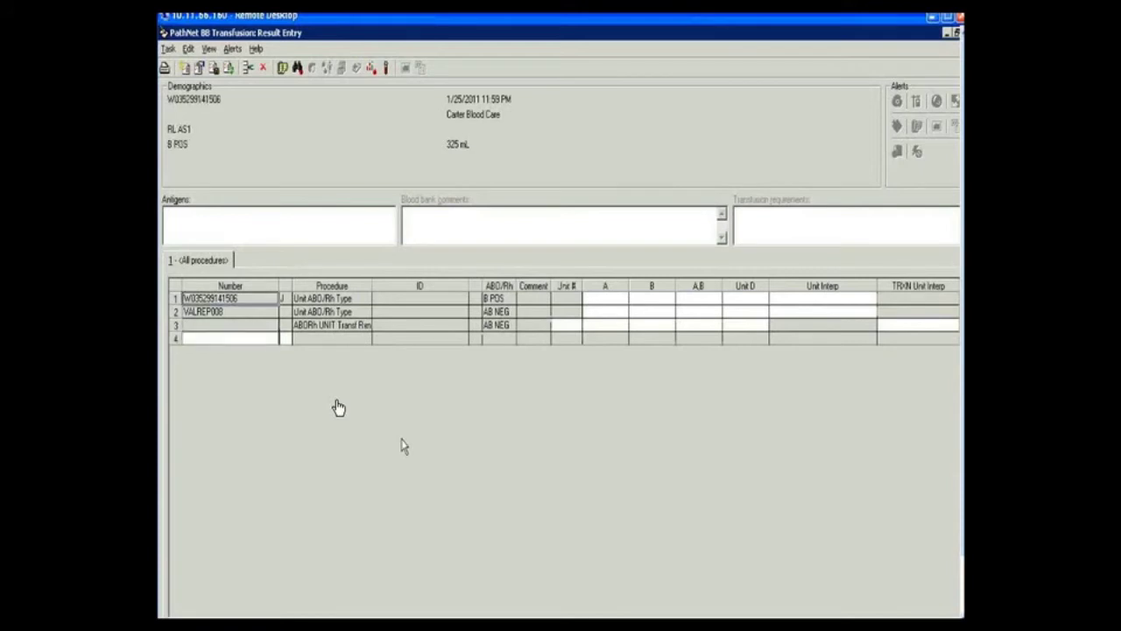
{"action": "type", "text": "0"}
{"action": "key", "text": "Tab"}
{"action": "type", "text": "4+"}
{"action": "key", "text": "Tab"}
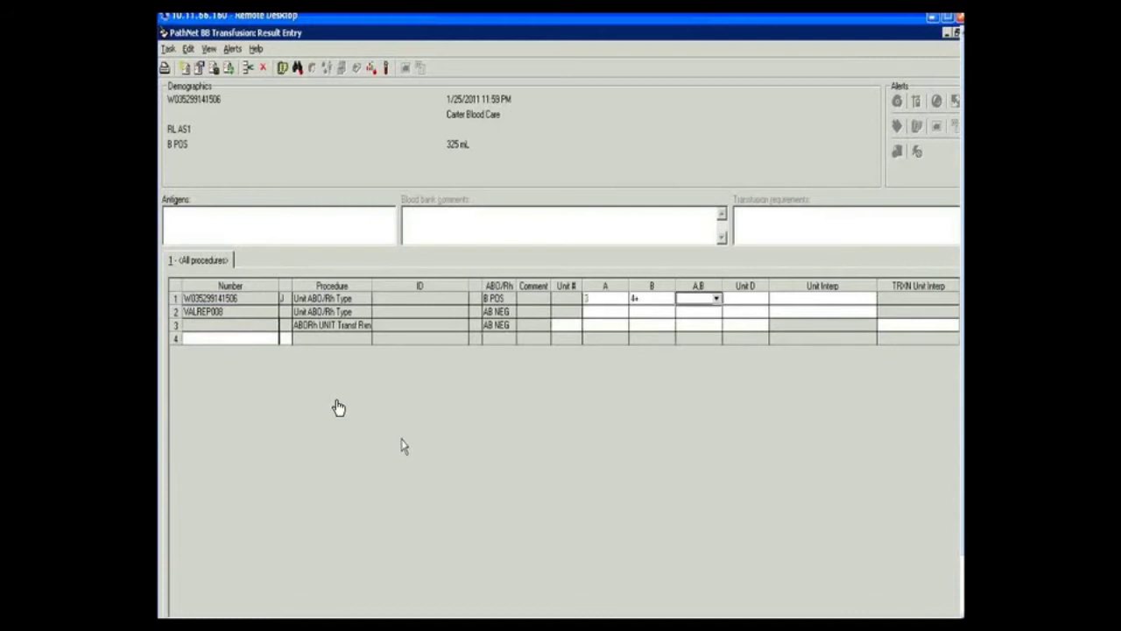
{"action": "type", "text": "NT"}
{"action": "key", "text": "Tab"}
{"action": "type", "text": "4+"}
{"action": "key", "text": "Tab"}
{"action": "key", "text": "Tab"}
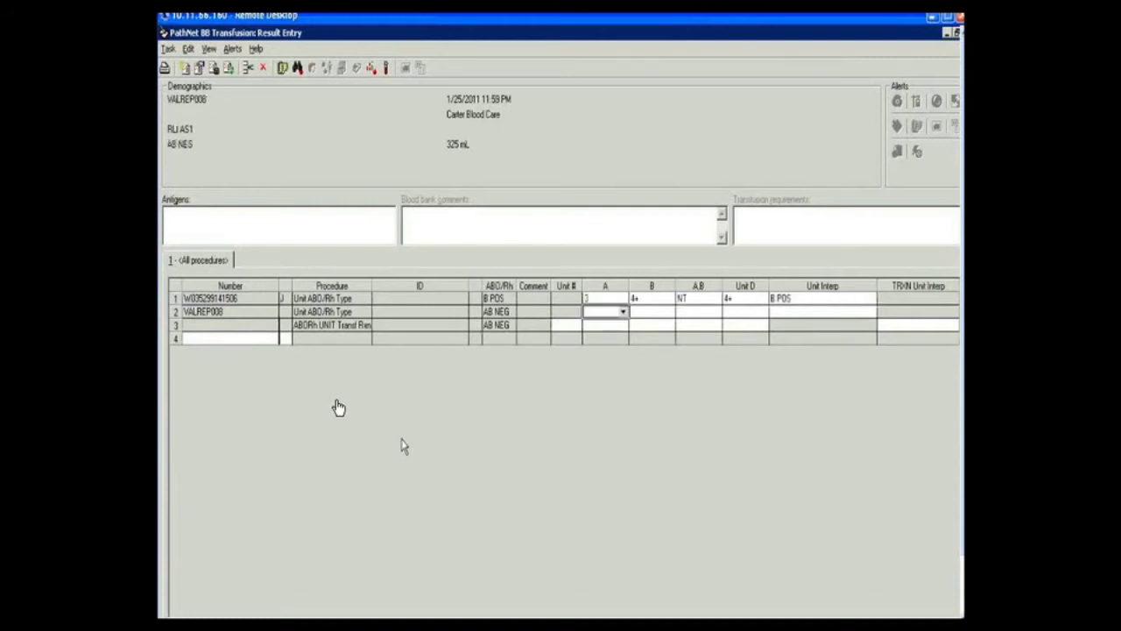
{"action": "type", "text": "4+"}
{"action": "key", "text": "Tab"}
{"action": "type", "text": "3+"}
{"action": "key", "text": "Tab"}
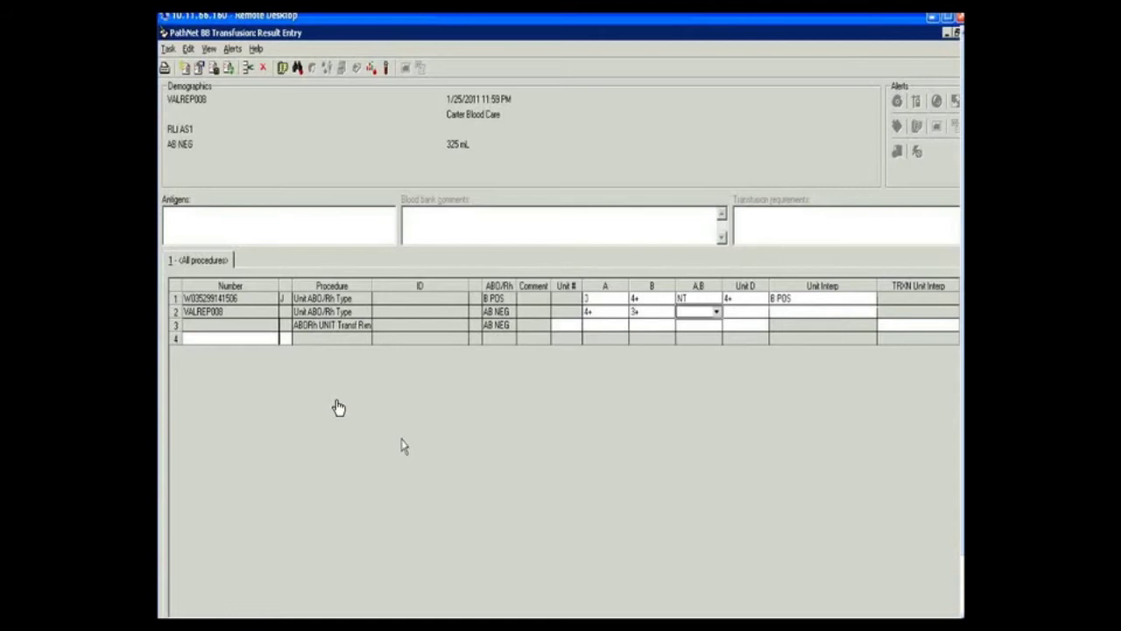
{"action": "type", "text": "NT"}
{"action": "key", "text": "Tab"}
{"action": "type", "text": "0"}
{"action": "key", "text": "Tab"}
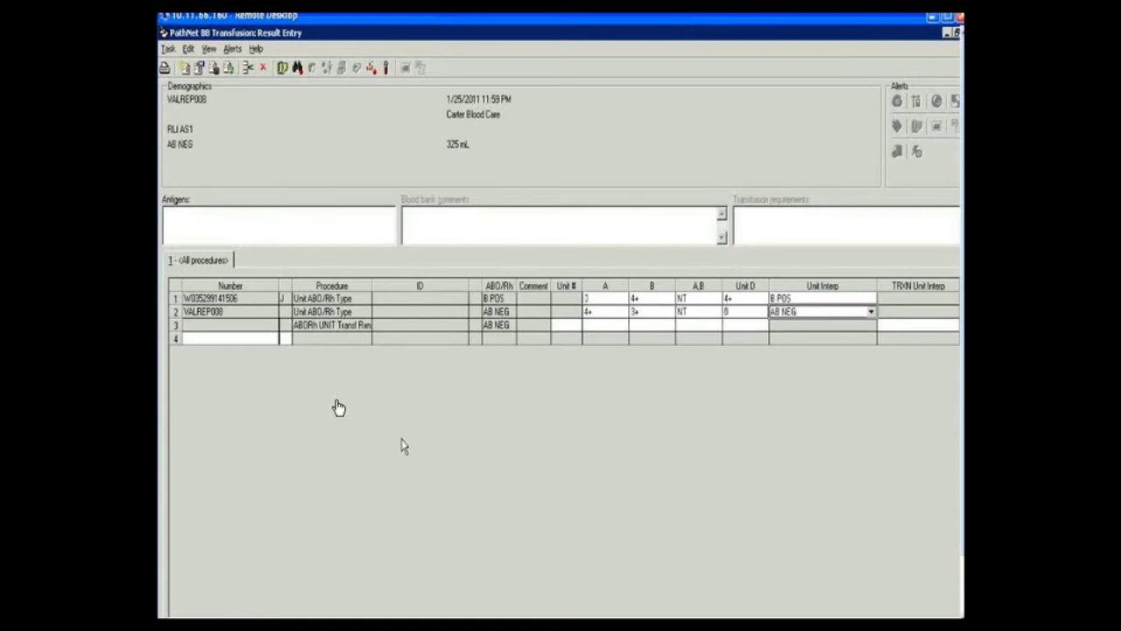
{"action": "key", "text": "Tab"}
- Add a VALREP008 recheck row with reactions 4+, 3+, NT, 0, interpreted AB Neg
{"action": "type", "text": "VALRE"}
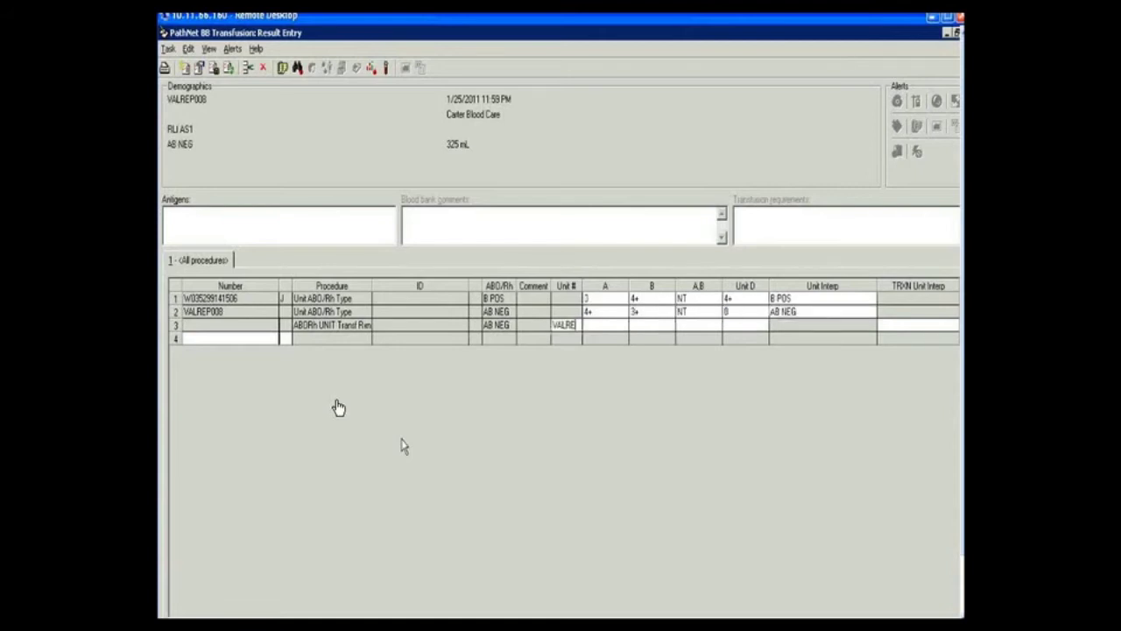
{"action": "type", "text": "P008"}
{"action": "key", "text": "Tab"}
{"action": "type", "text": "4+"}
{"action": "key", "text": "Tab"}
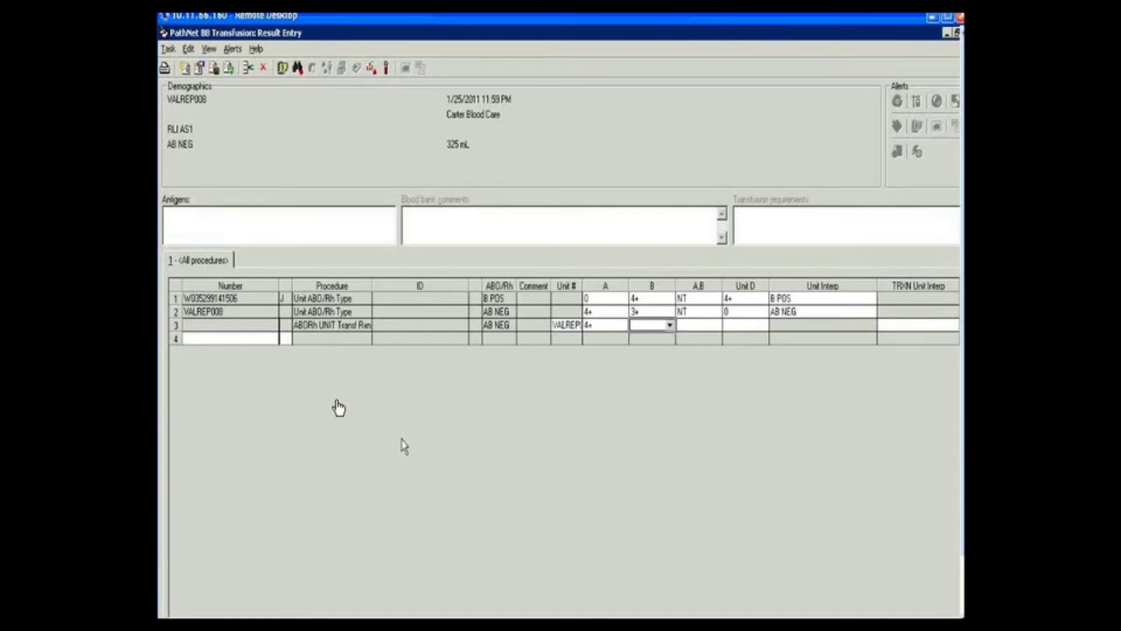
{"action": "type", "text": "3+"}
{"action": "key", "text": "Tab"}
{"action": "type", "text": "NT"}
{"action": "key", "text": "Tab"}
{"action": "type", "text": "0"}
{"action": "key", "text": "Tab"}
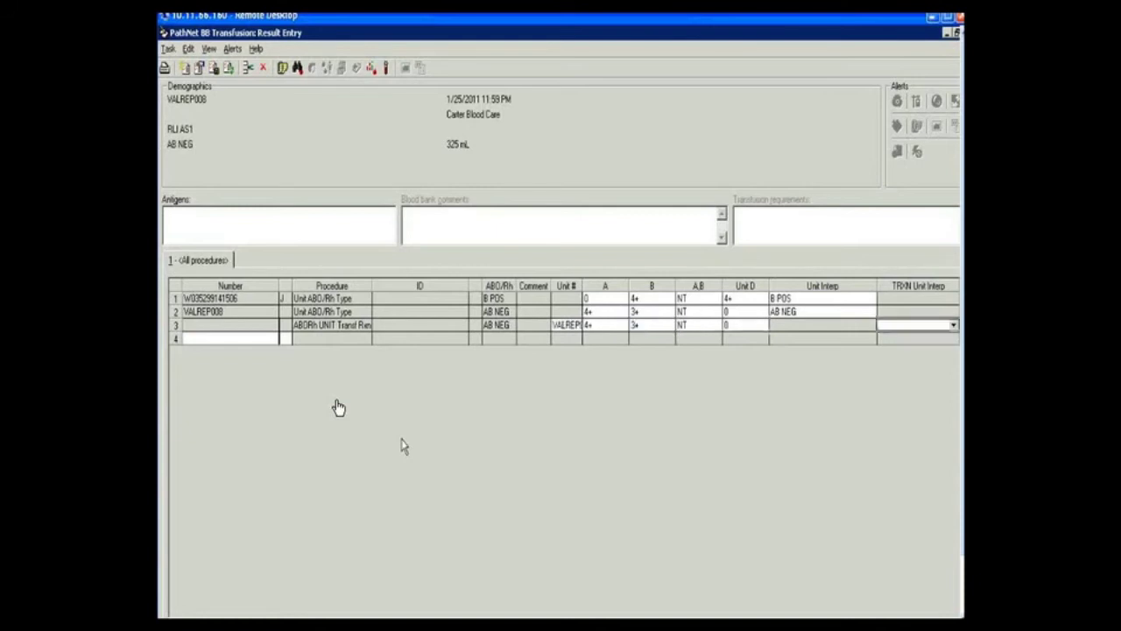
{"action": "key", "text": "Down"}
{"action": "key", "text": "Down"}
{"action": "key", "text": "Down"}
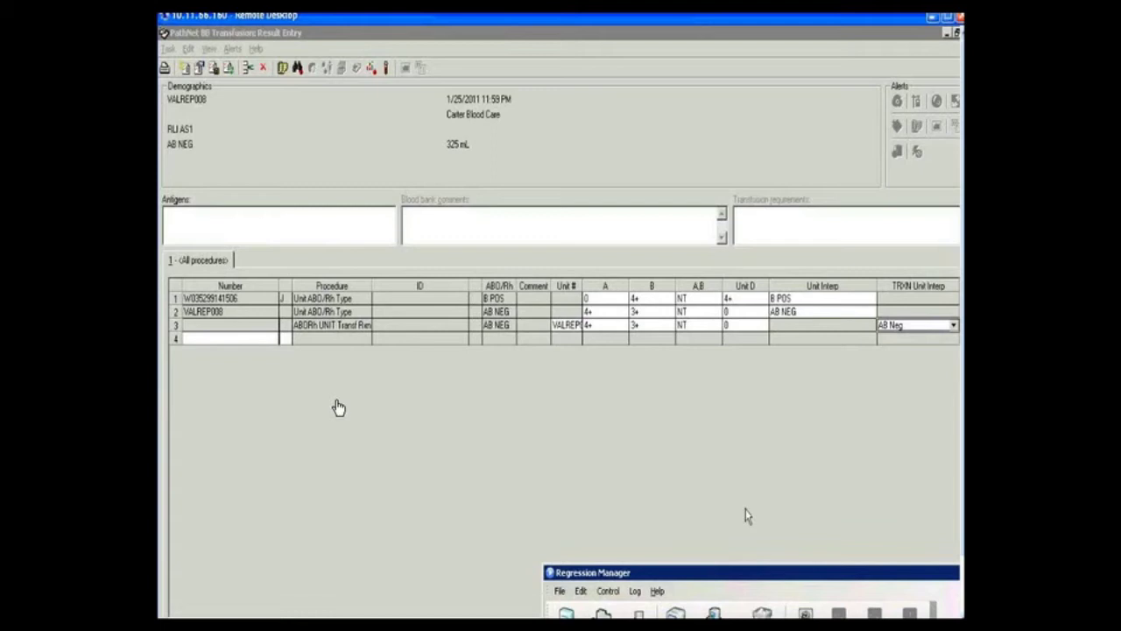
- Stop the recorded regression run in Regression Manager
{"action": "left_click", "coordinate": [806, 611]}
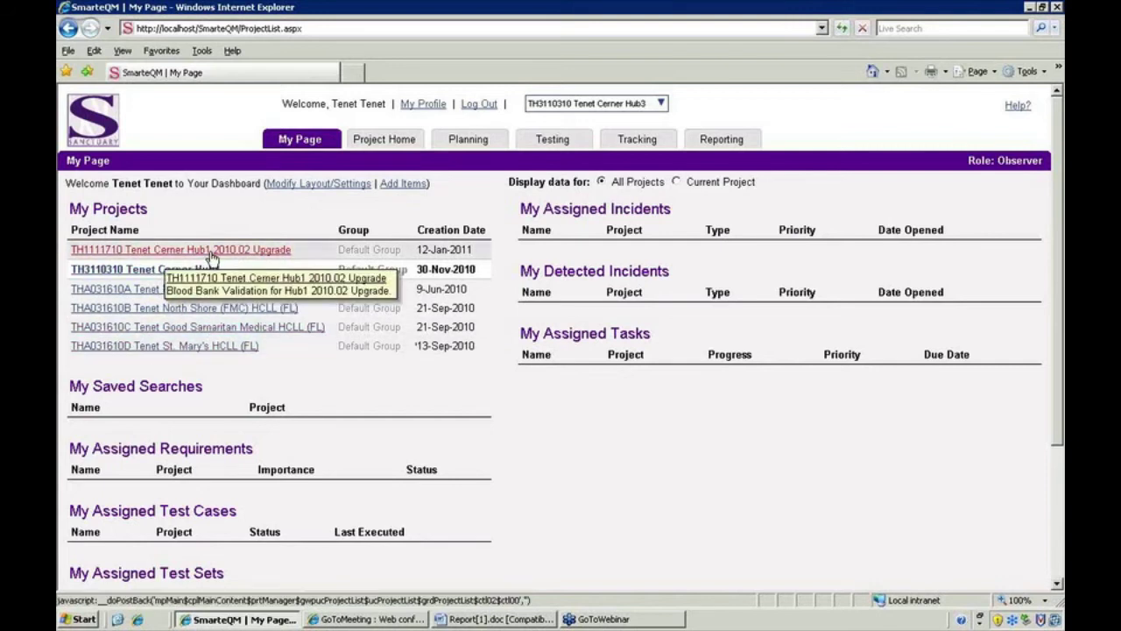
- Go from the TH3110310 project home to its Testing > Test Cases list
{"action": "left_click", "coordinate": [386, 144]}
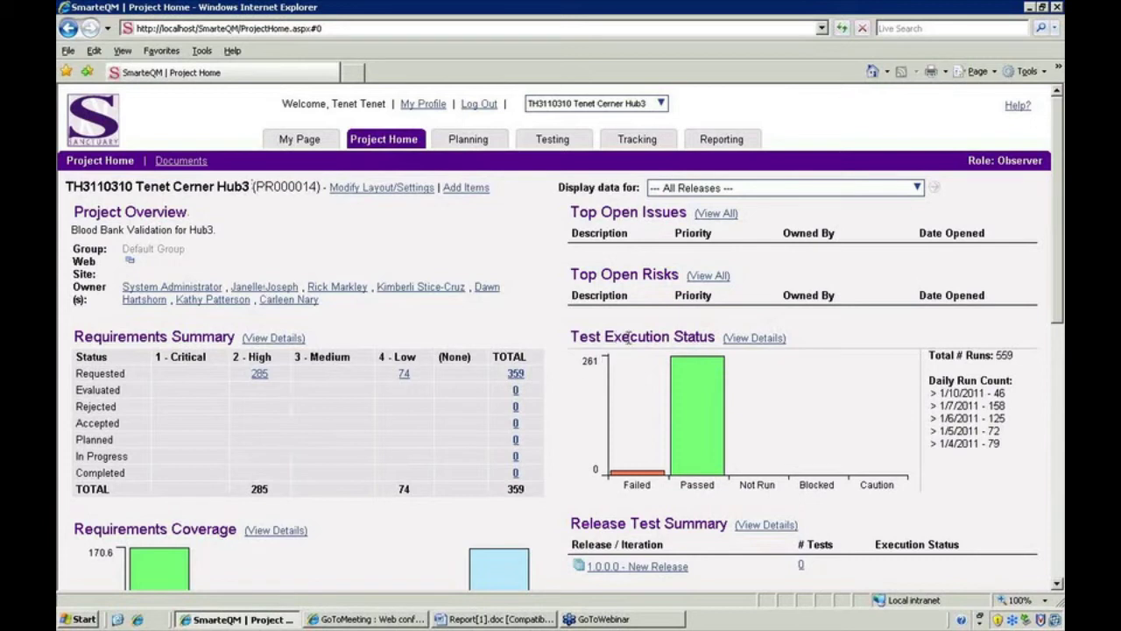
{"action": "mouse_move", "coordinate": [698, 389]}
{"action": "mouse_move", "coordinate": [553, 143]}
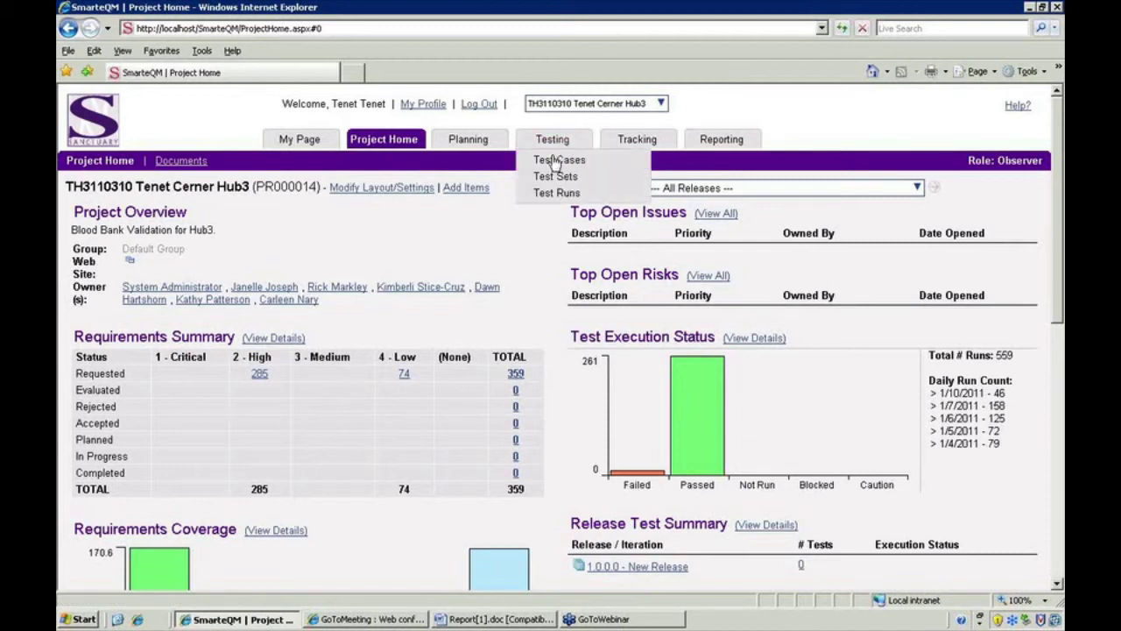
{"action": "left_click", "coordinate": [553, 161]}
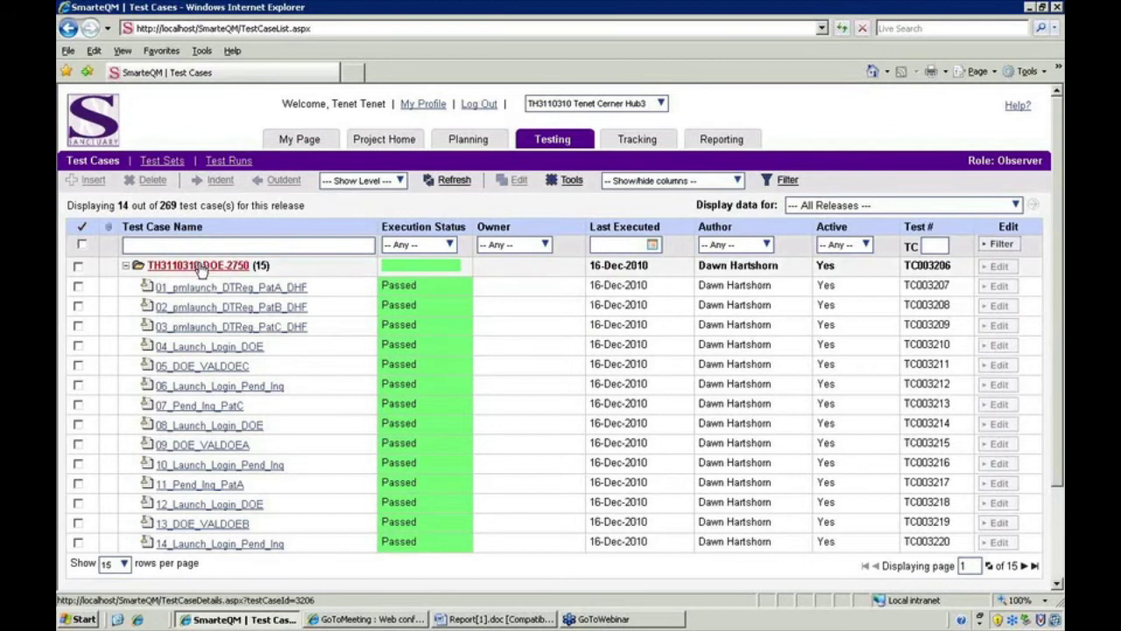
- Collapse and re-expand the TH3110310 DOE-2750 test set, then open test case 05_DOE_VALDOEC
{"action": "mouse_move", "coordinate": [201, 270]}
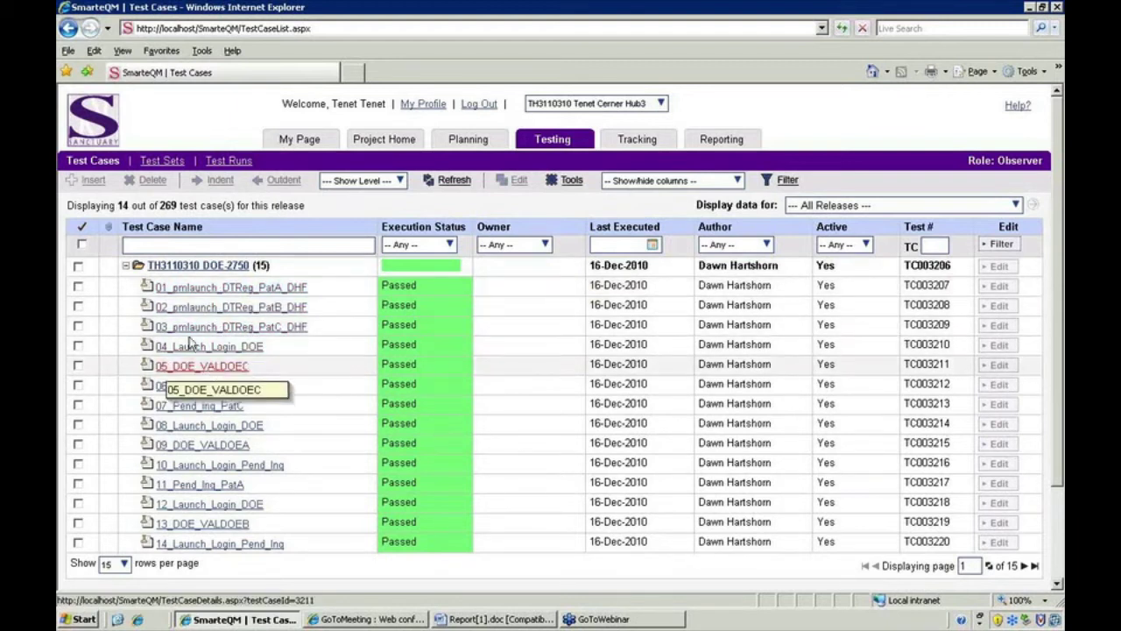
{"action": "left_click", "coordinate": [125, 265]}
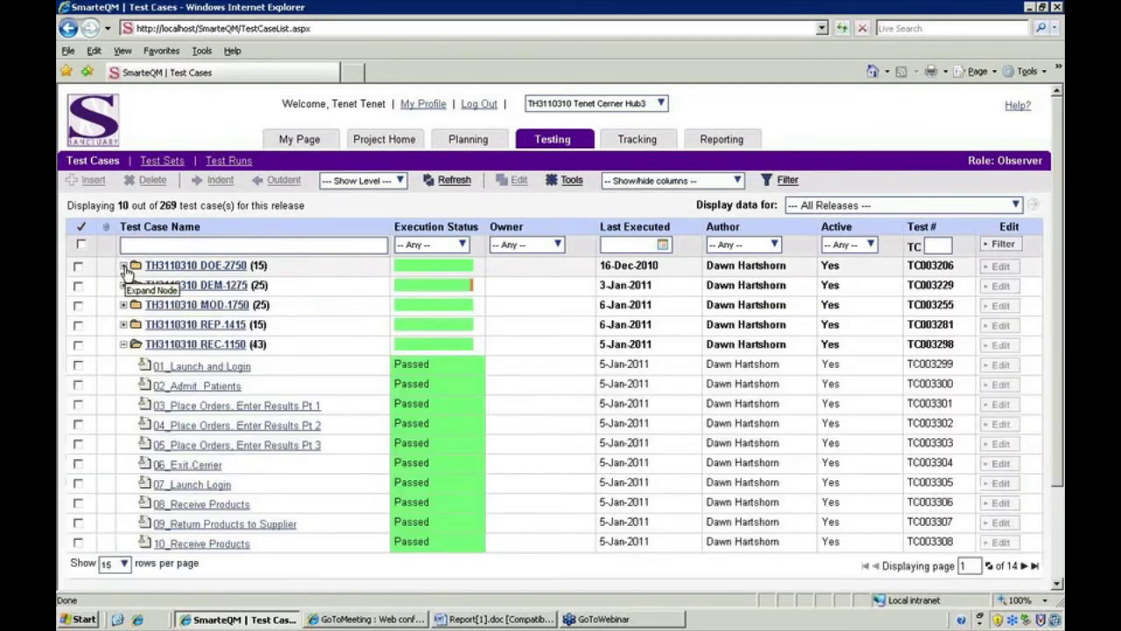
{"action": "mouse_move", "coordinate": [171, 341]}
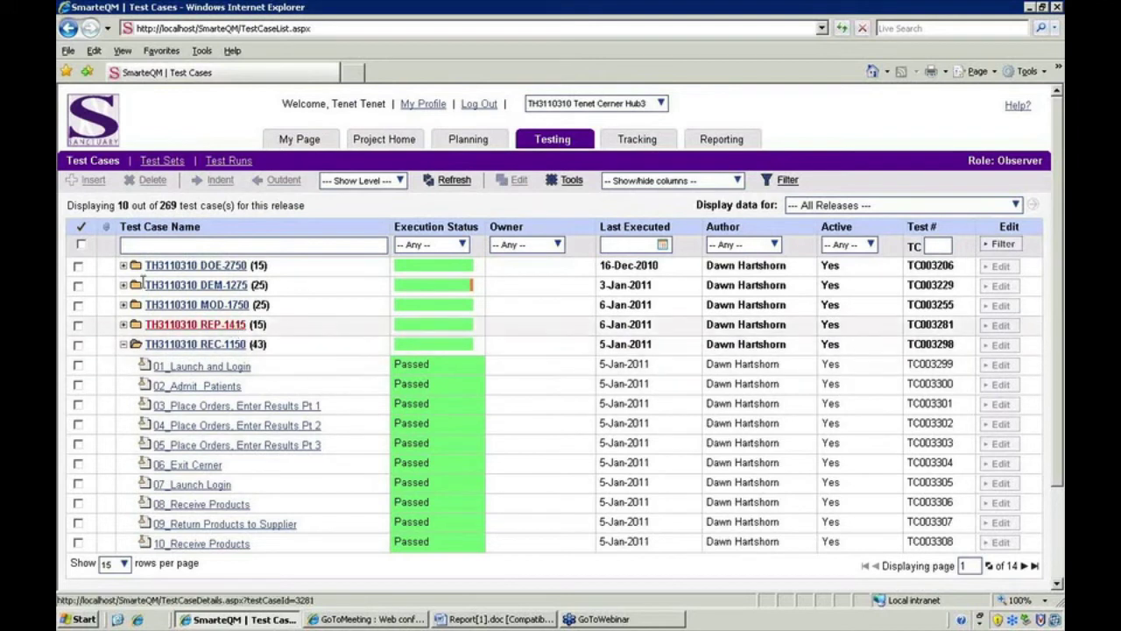
{"action": "left_click", "coordinate": [124, 268]}
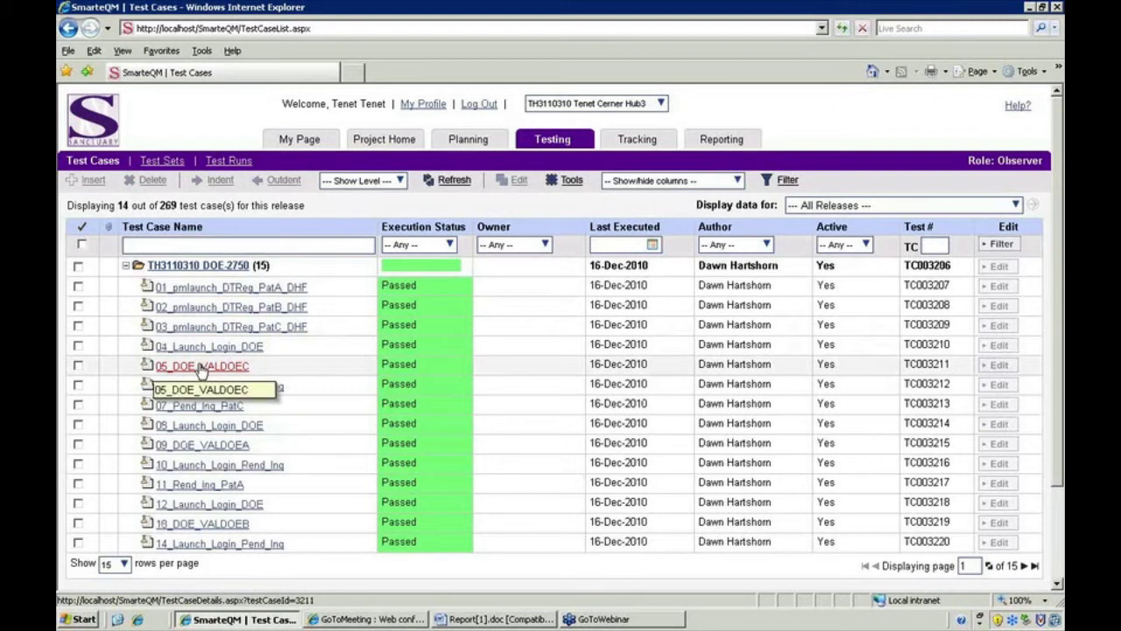
{"action": "left_click", "coordinate": [202, 367]}
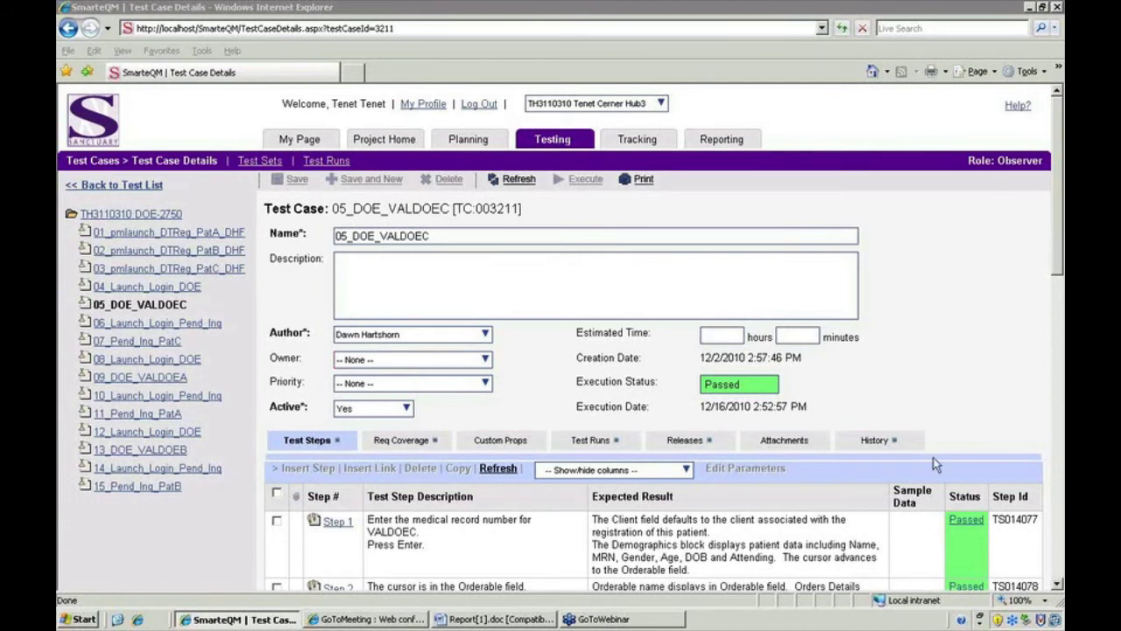
- Review the 05_DOE_VALDOEC test steps, then show its Req Coverage section
{"action": "left_click_drag", "start_coordinate": [1056, 237], "coordinate": [1044, 340]}
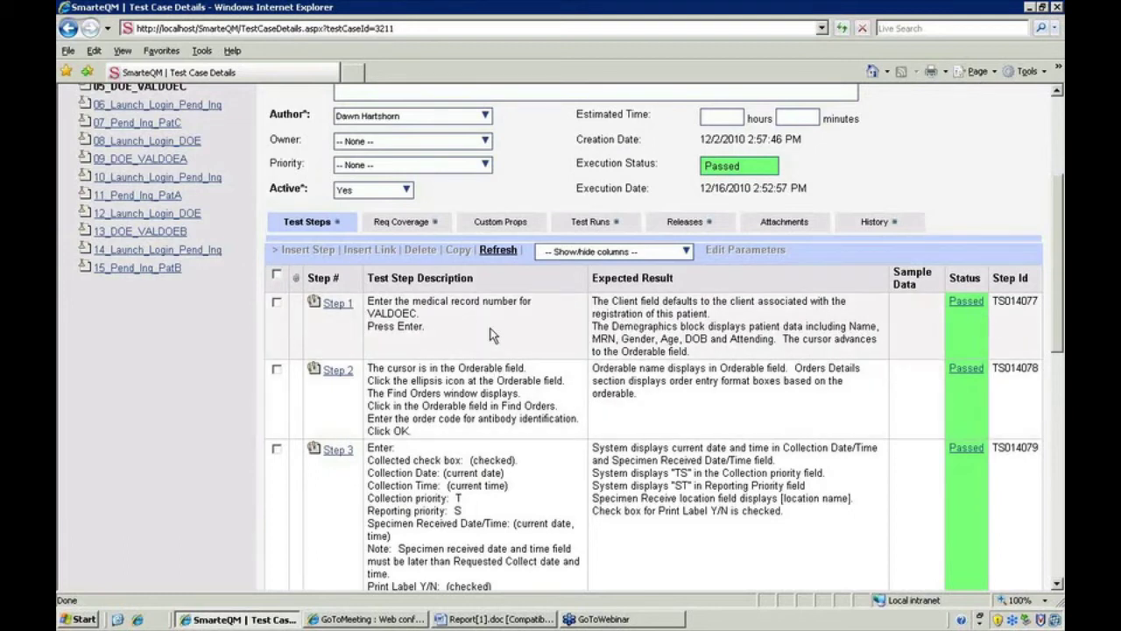
{"action": "scroll", "coordinate": [501, 325], "scroll_direction": "up", "scroll_amount": 3}
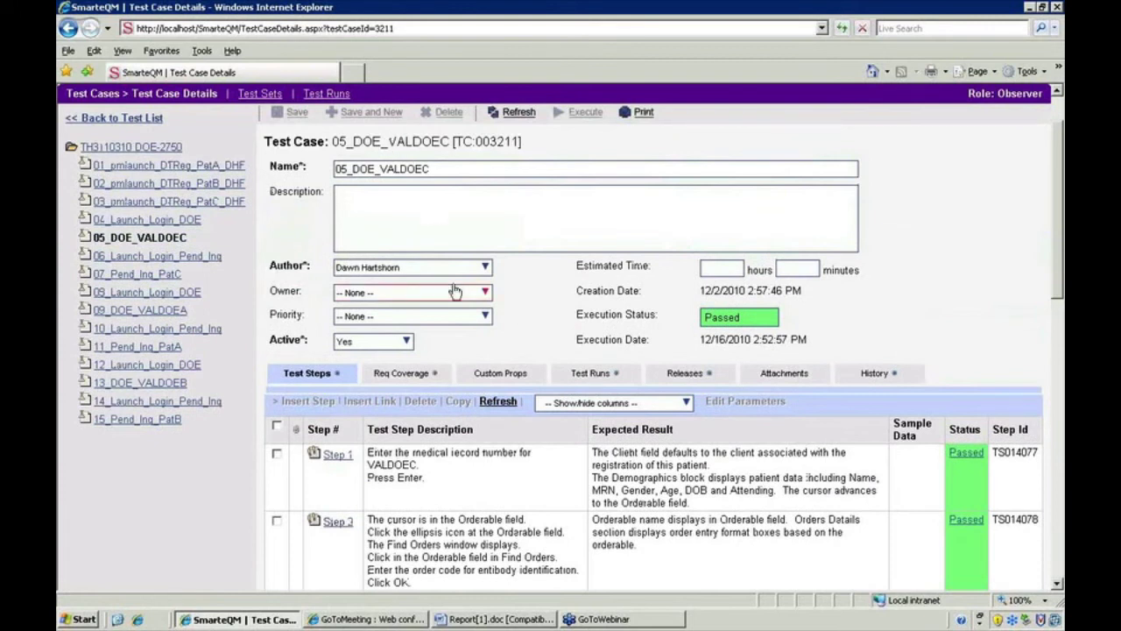
{"action": "left_click", "coordinate": [419, 379]}
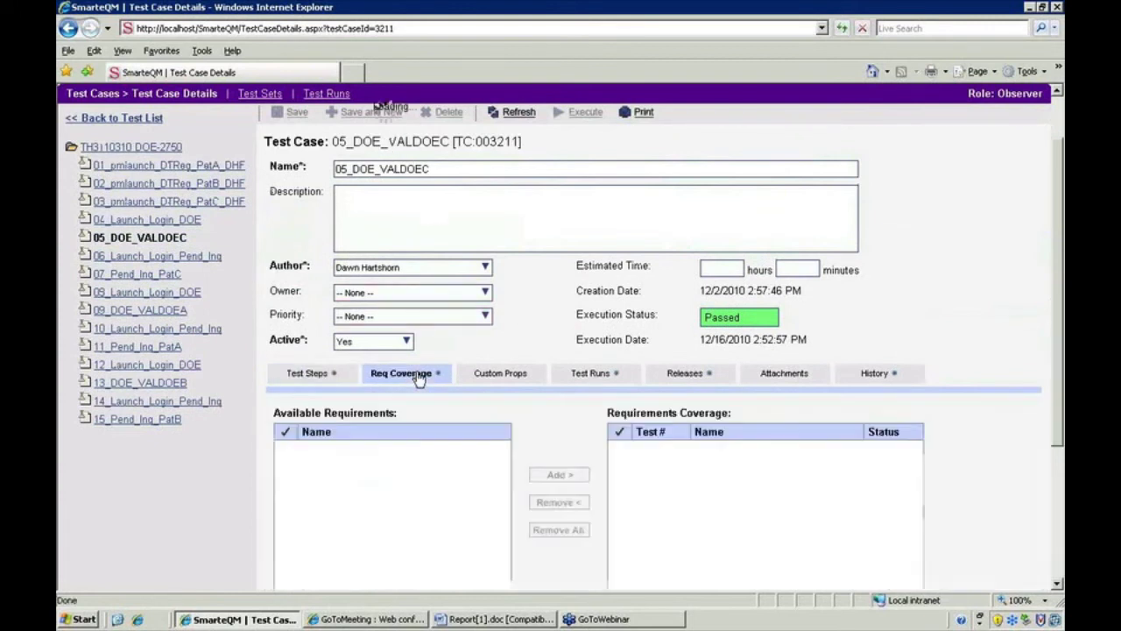
- Open requirement K12.0 from the 05_DOE_VALDOEC requirements coverage list
{"action": "scroll", "coordinate": [419, 376], "scroll_direction": "down", "scroll_amount": 2}
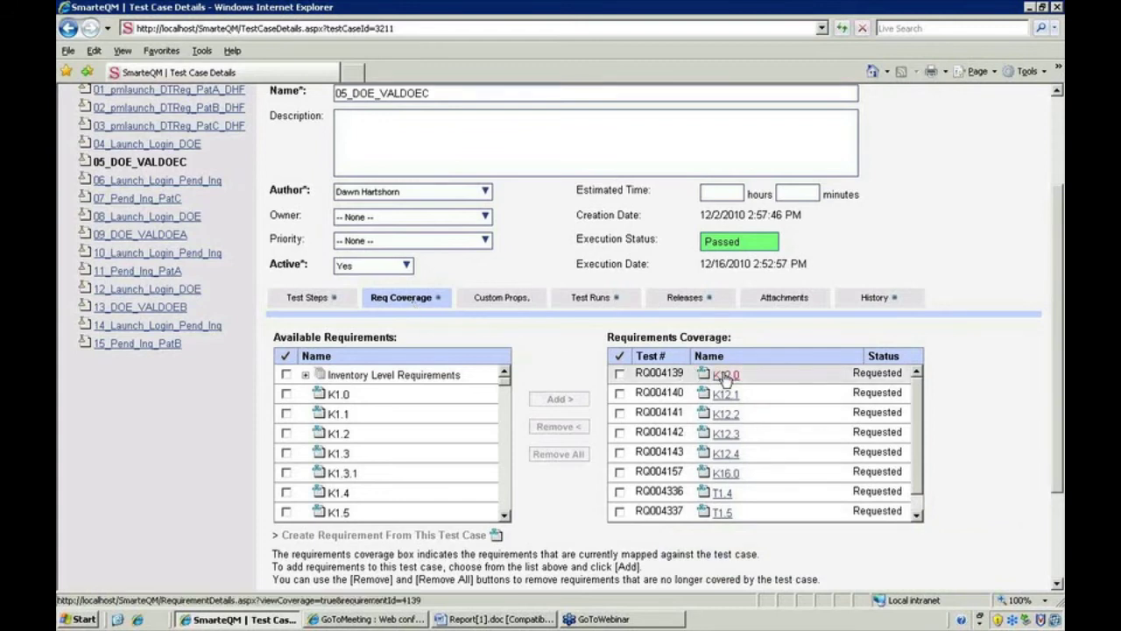
{"action": "mouse_move", "coordinate": [728, 380]}
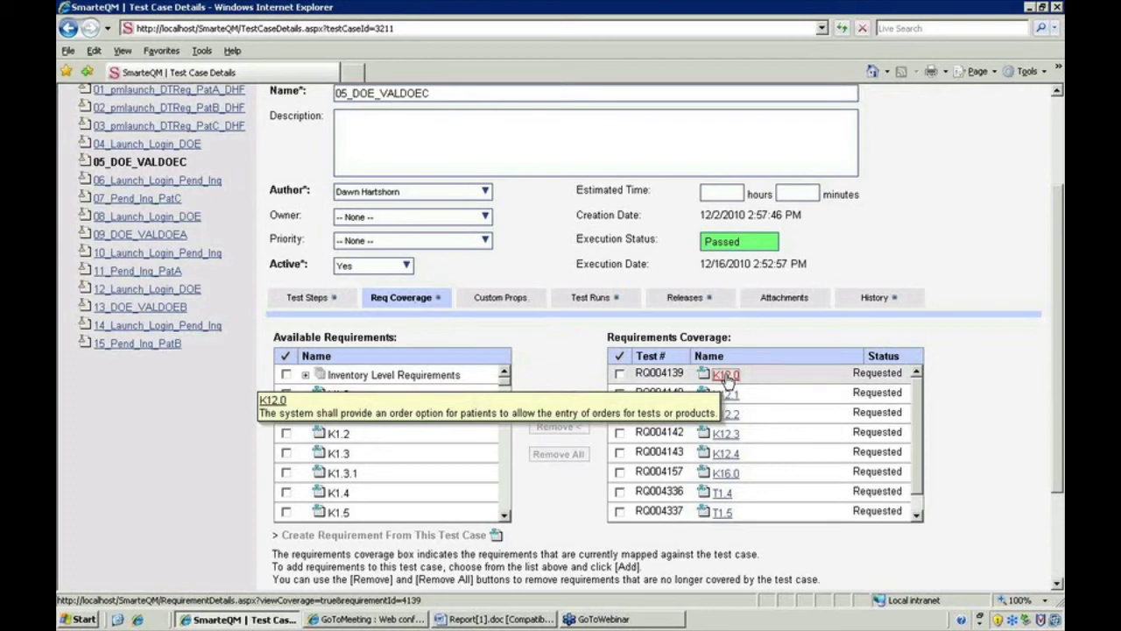
{"action": "left_click", "coordinate": [726, 375]}
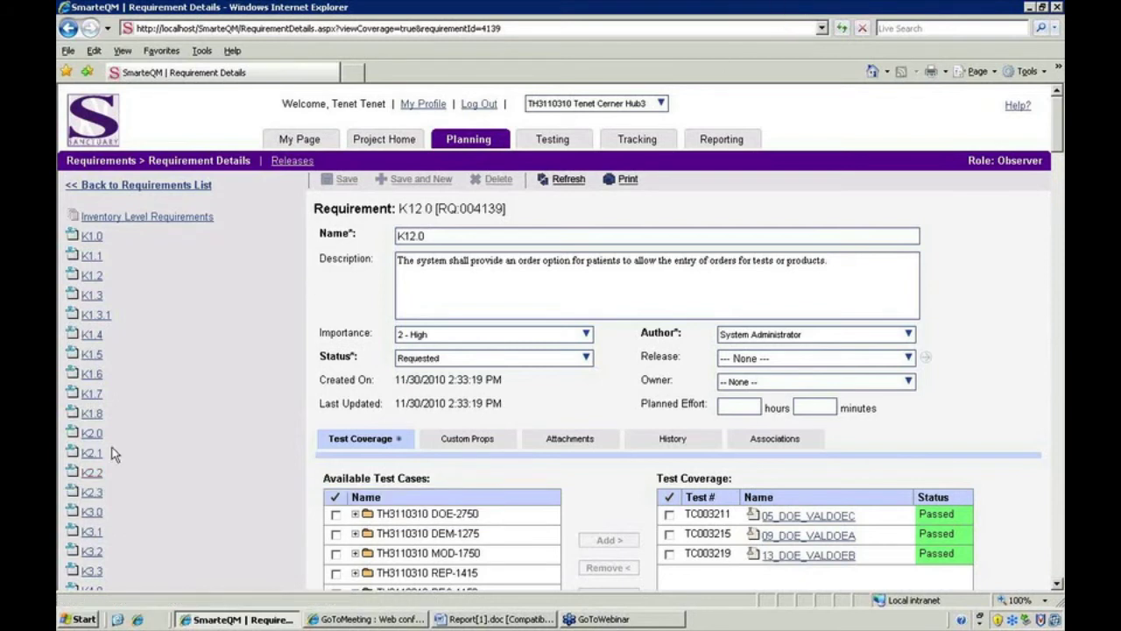
- Switch to requirement K2.2 and open its covering test case 41_RE_Corrections_PatE
{"action": "left_click", "coordinate": [91, 473]}
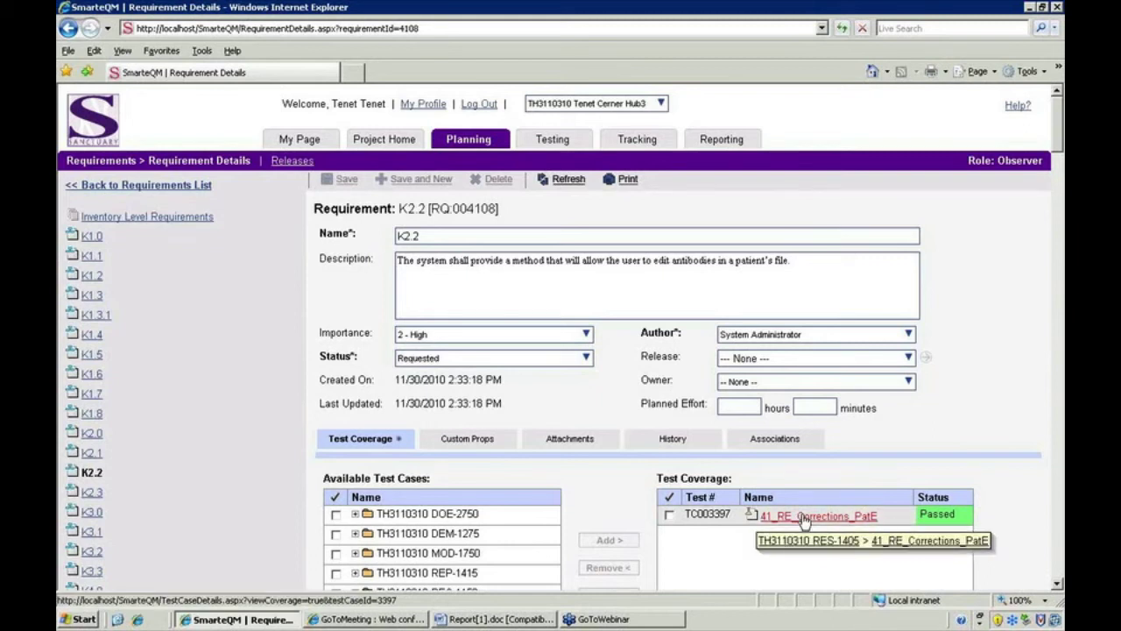
{"action": "left_click", "coordinate": [804, 517]}
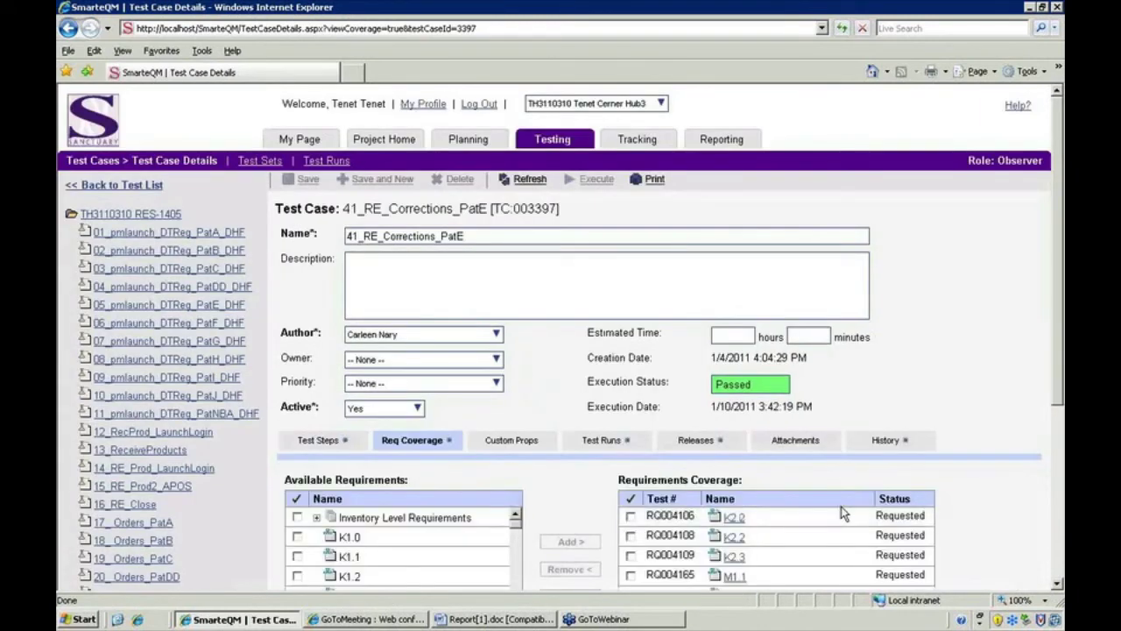
- Review the four Passed test steps of 41_RE_Corrections_PatE
{"action": "left_click", "coordinate": [336, 444]}
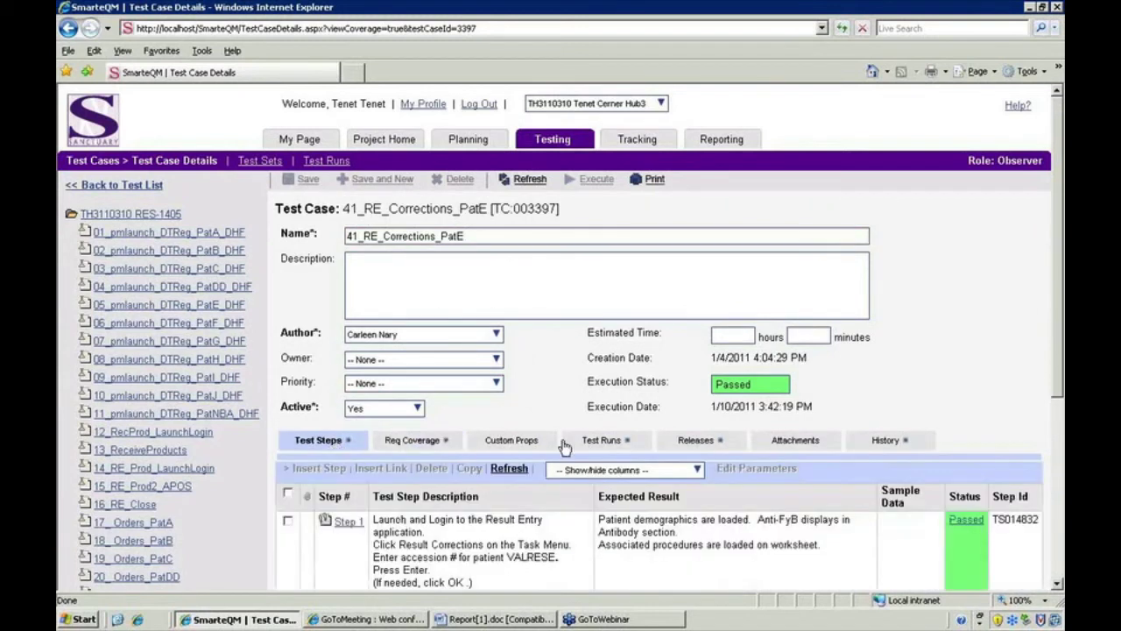
{"action": "scroll", "coordinate": [565, 447], "scroll_direction": "down", "scroll_amount": 3}
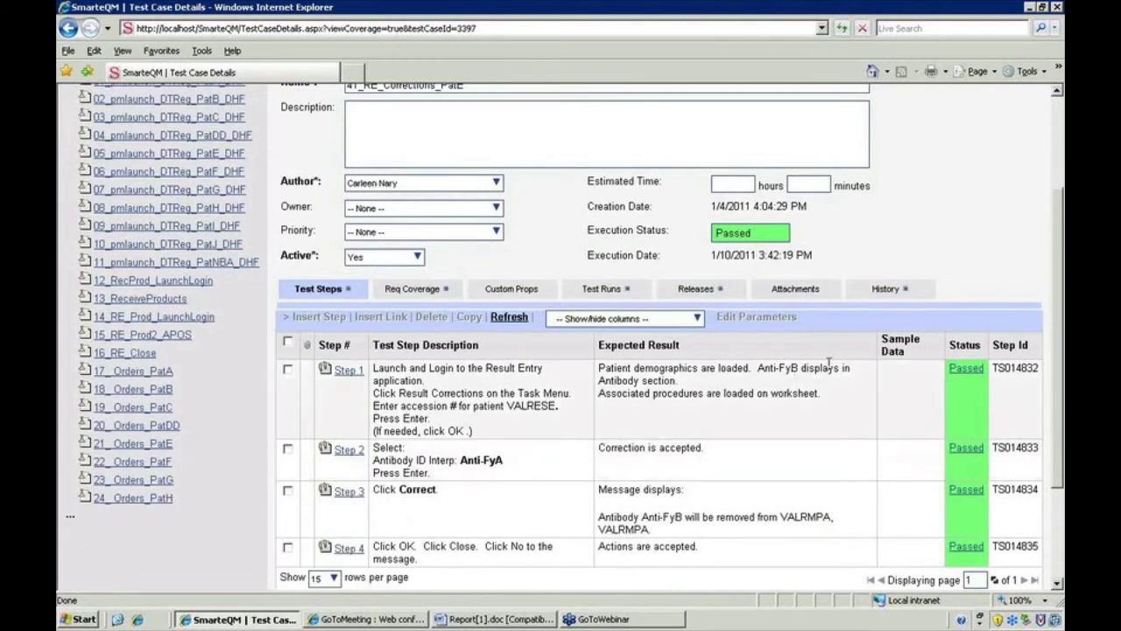
{"action": "scroll", "coordinate": [771, 394], "scroll_direction": "up", "scroll_amount": 3}
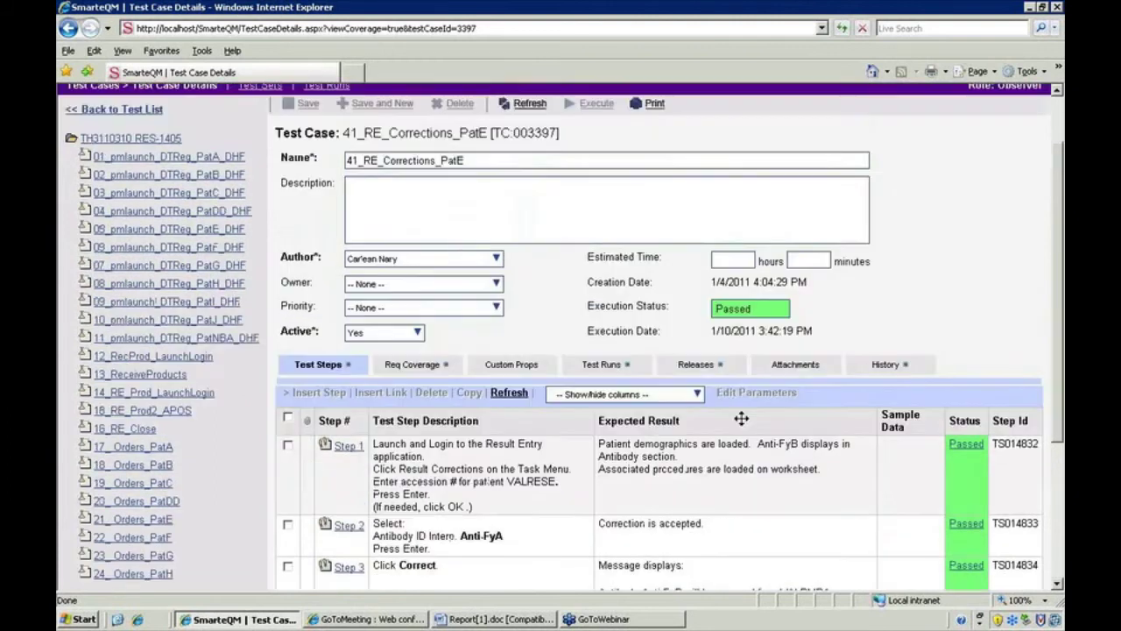
{"action": "mouse_move", "coordinate": [385, 145]}
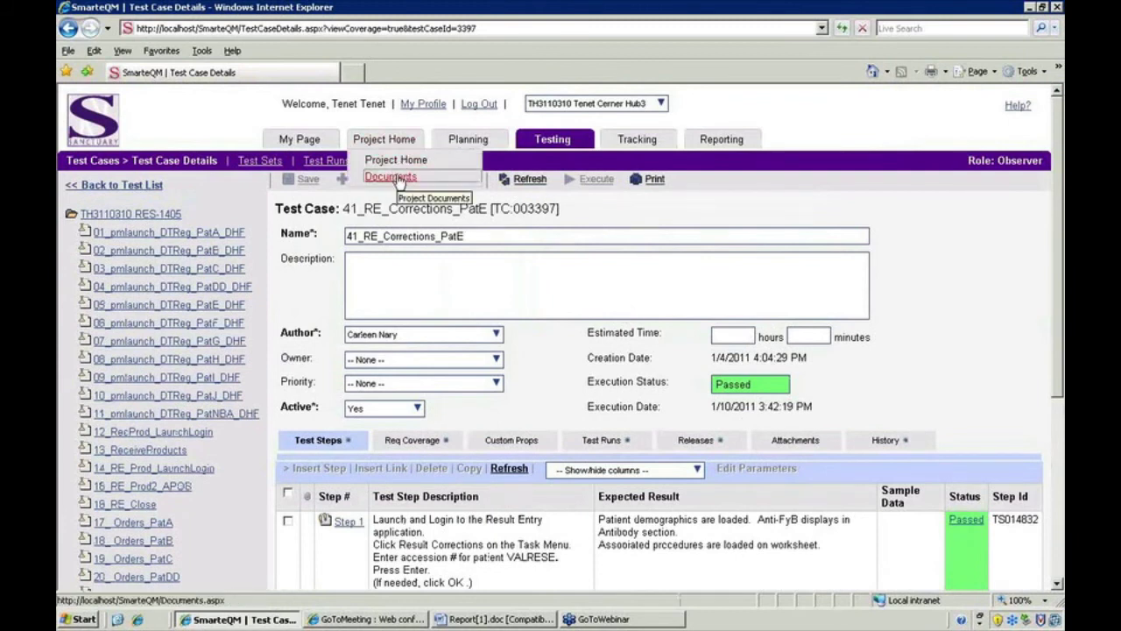
- Open Version 1.0 of TH3110310DEMPROB1.doc from Project Home Documents so it appears in Word
{"action": "left_click", "coordinate": [392, 177]}
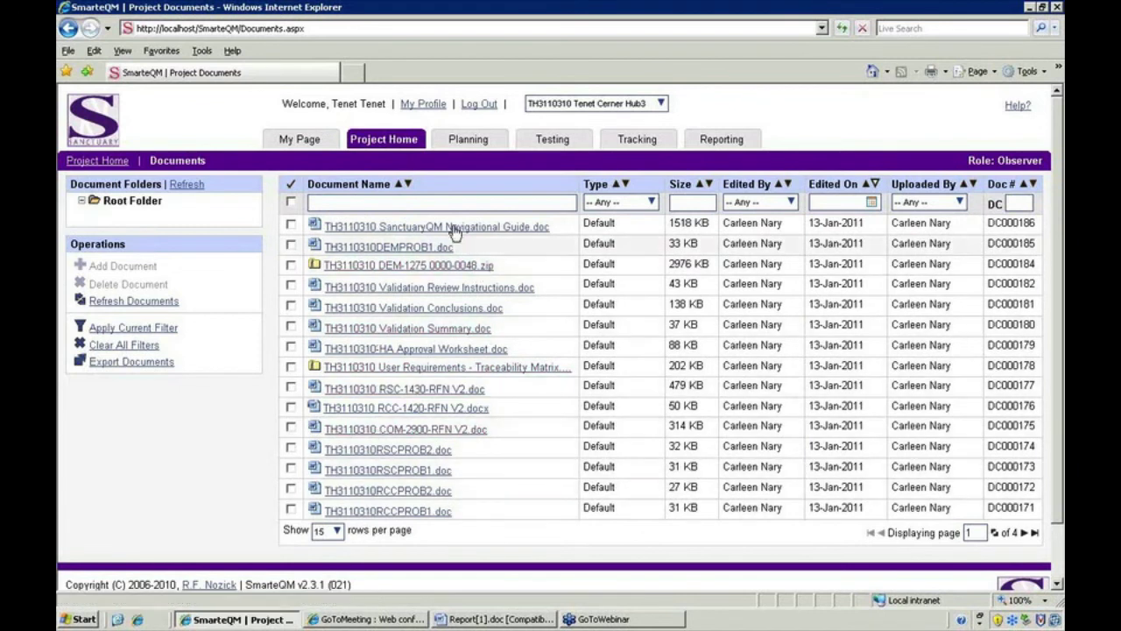
{"action": "mouse_move", "coordinate": [454, 231]}
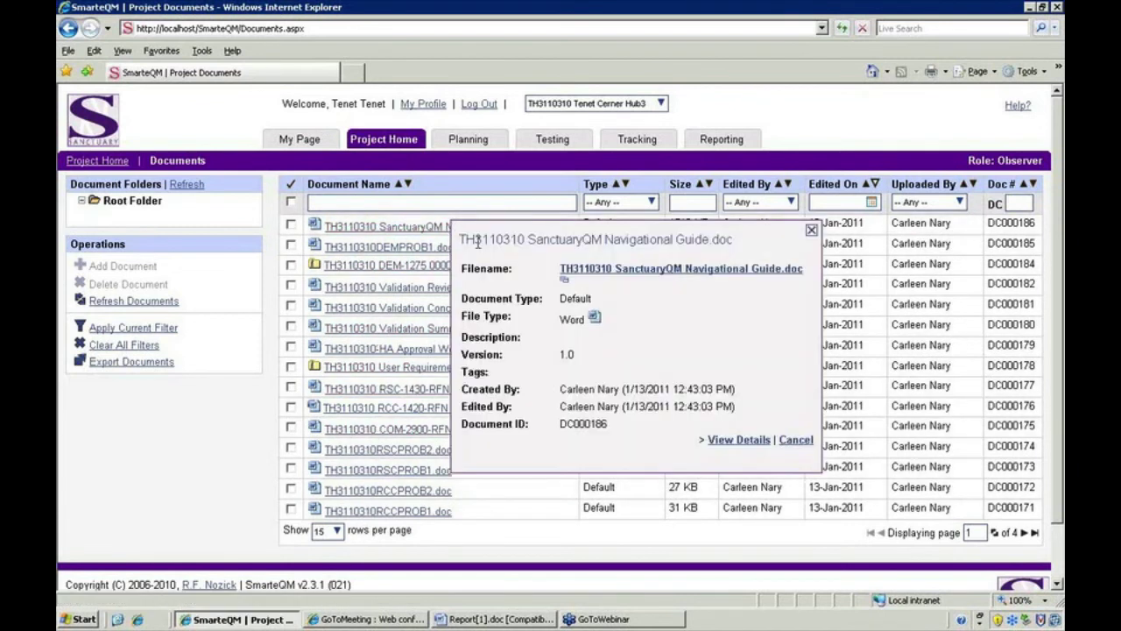
{"action": "mouse_move", "coordinate": [412, 250]}
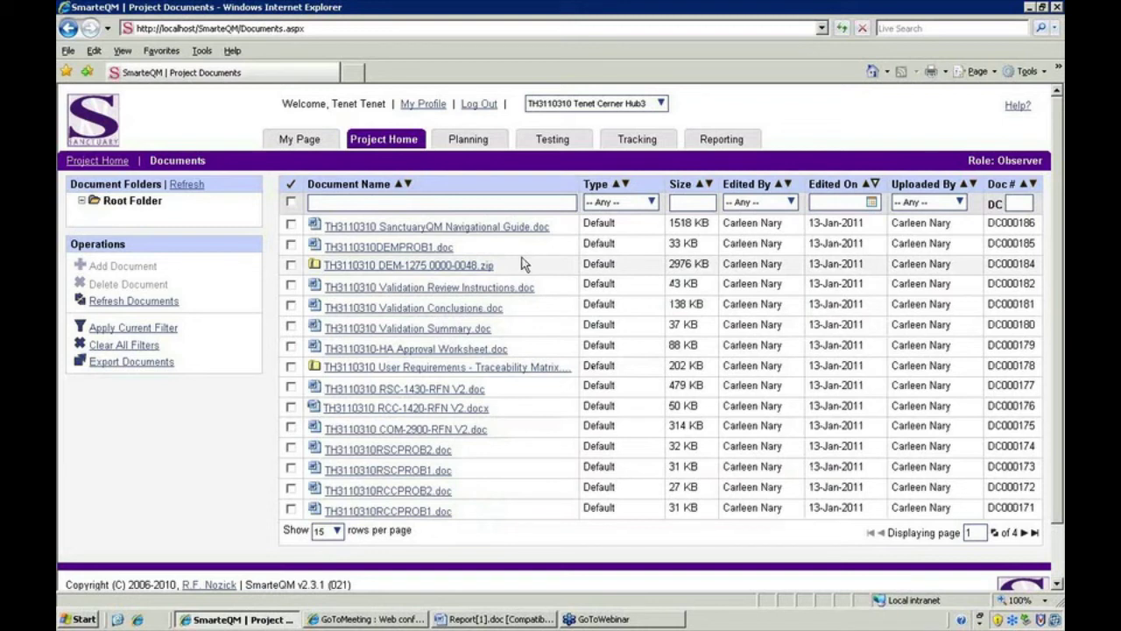
{"action": "left_click", "coordinate": [421, 250]}
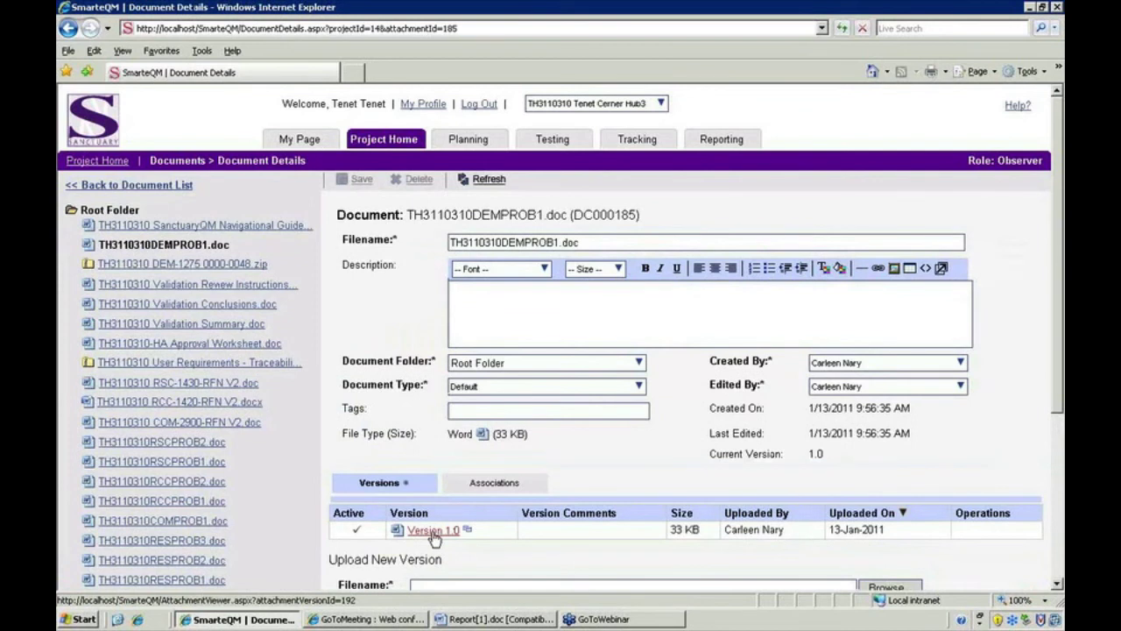
{"action": "left_click", "coordinate": [432, 531]}
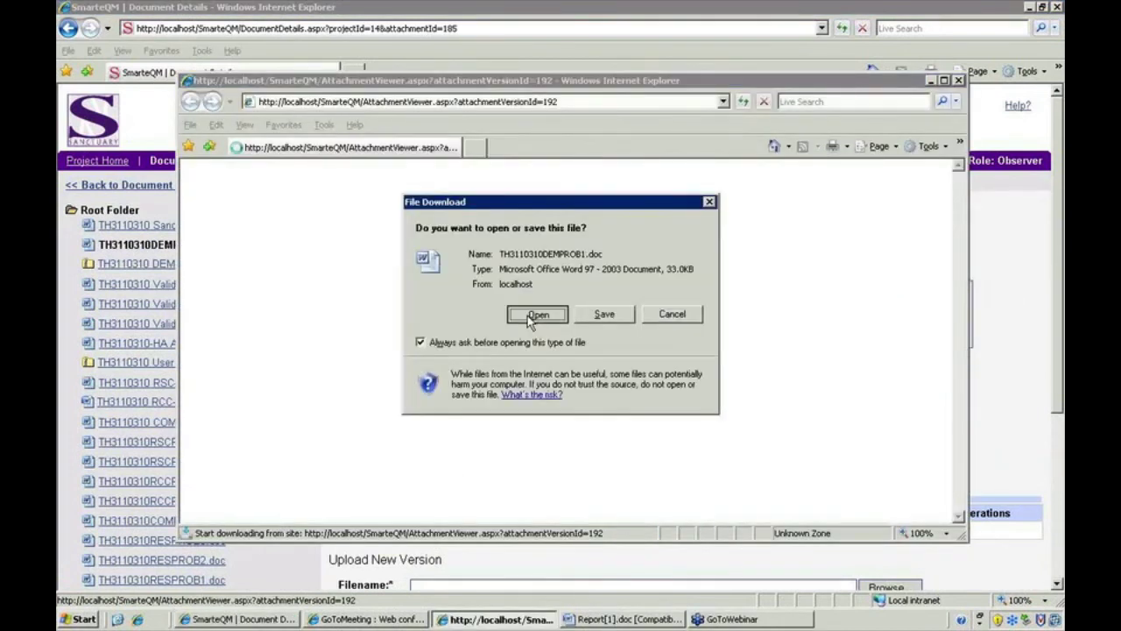
{"action": "left_click", "coordinate": [527, 315]}
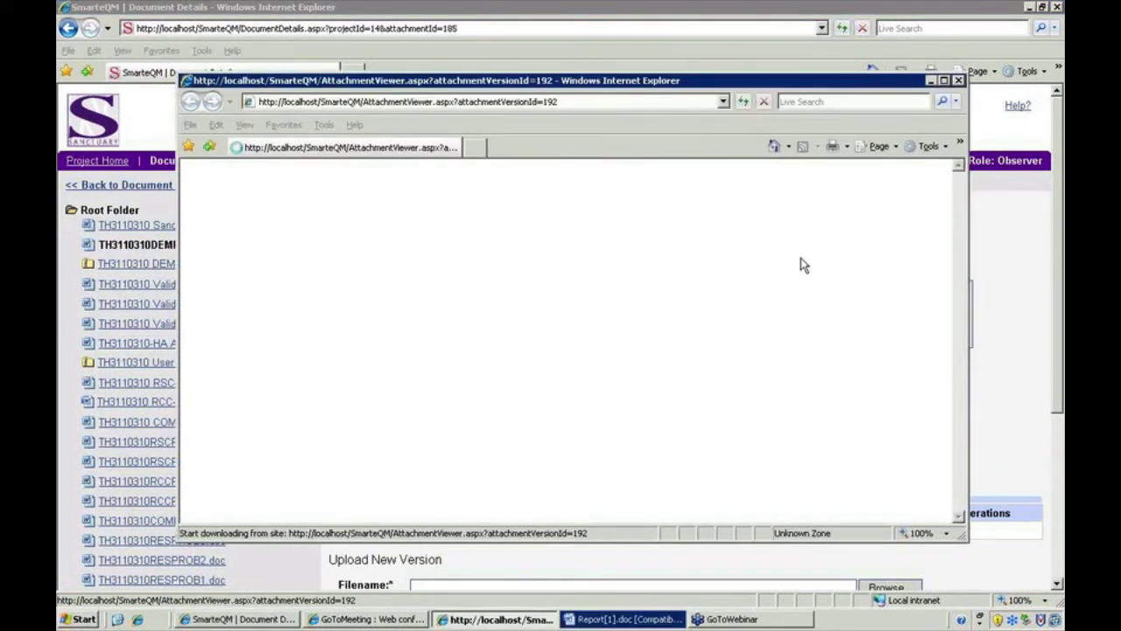
{"action": "left_click", "coordinate": [637, 613]}
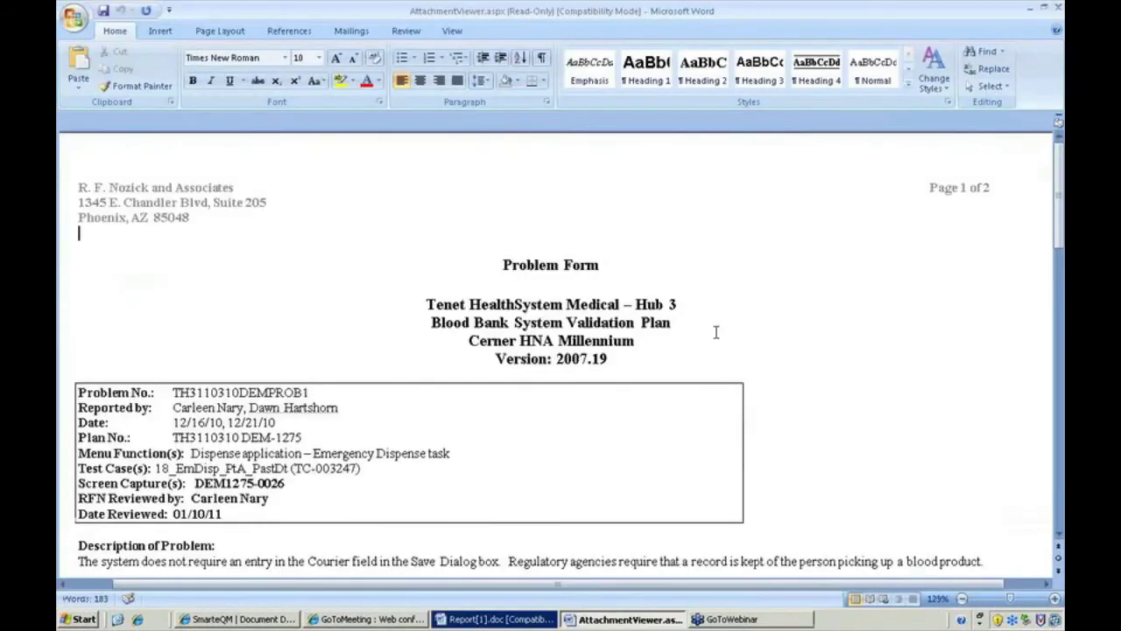
- Minimize the AttachmentViewer problem form and the Report[1].doc test case report in Word
{"action": "scroll", "coordinate": [716, 331], "scroll_direction": "down", "scroll_amount": 3}
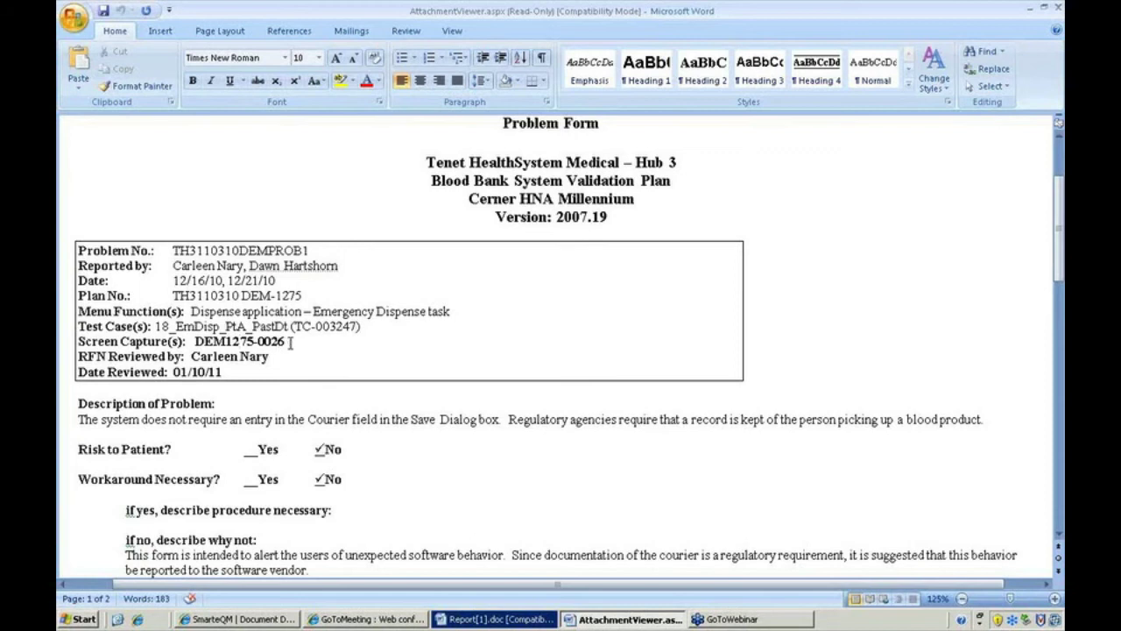
{"action": "left_click", "coordinate": [1030, 11]}
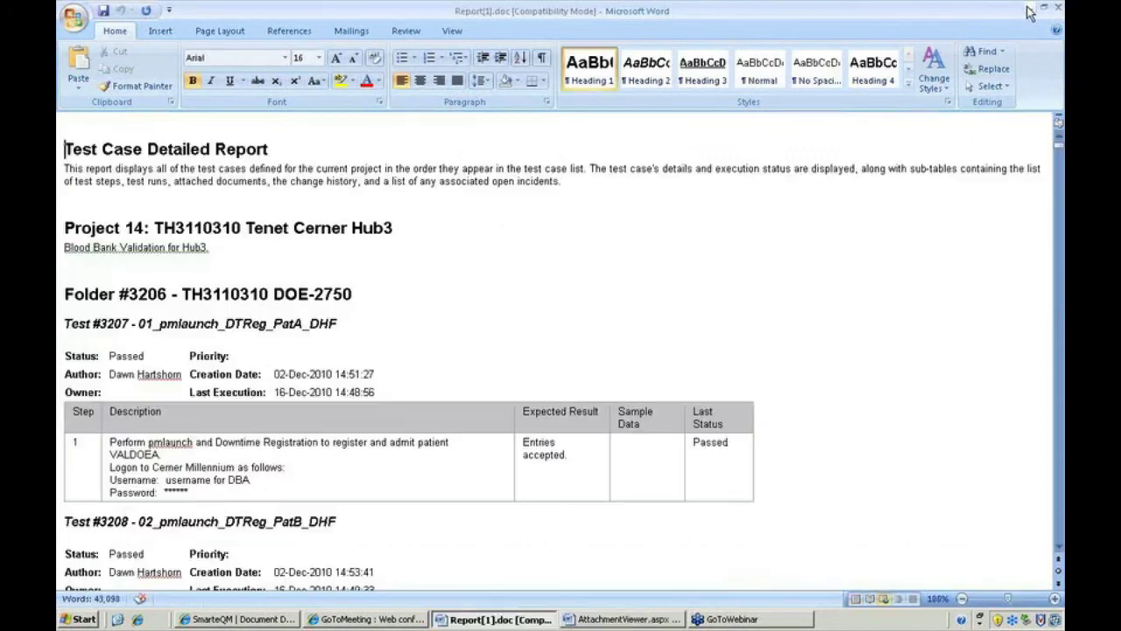
{"action": "left_click", "coordinate": [1030, 11]}
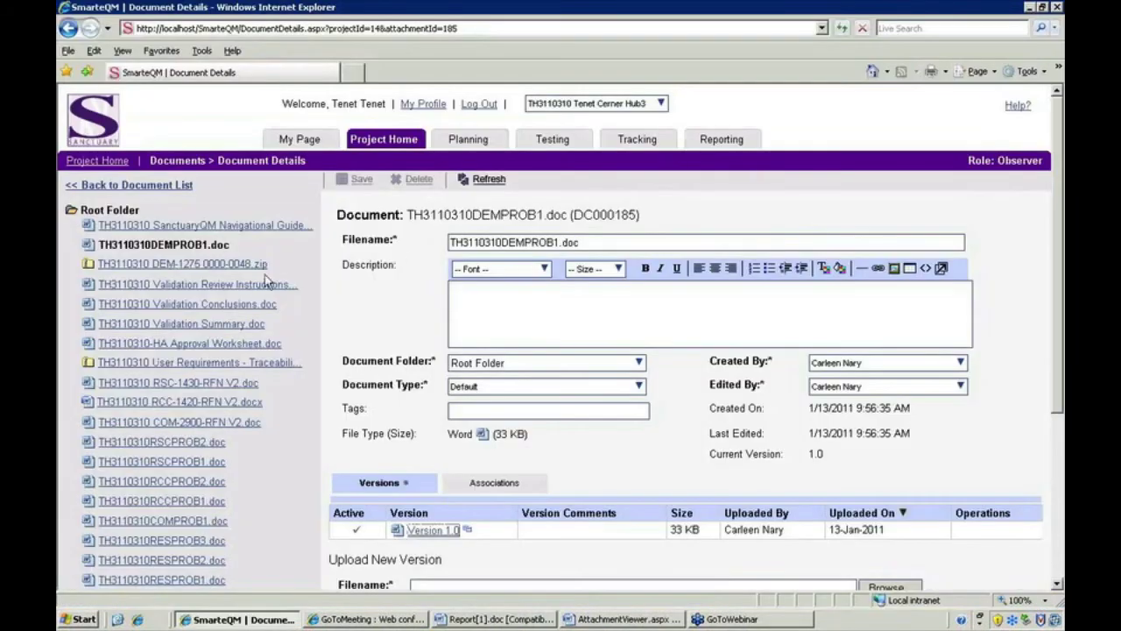
- Open Version 1.0 of TH3110310 DEM-1275 0000-0048.zip and view DEM1275-0026.jpg from its folder
{"action": "left_click", "coordinate": [204, 266]}
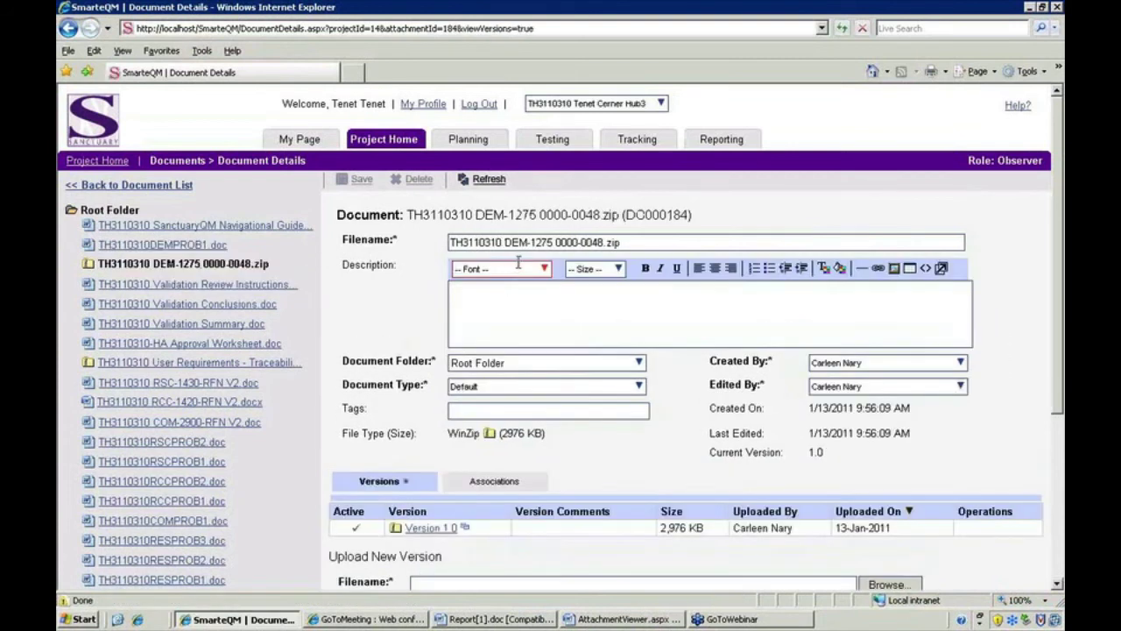
{"action": "left_click", "coordinate": [432, 528]}
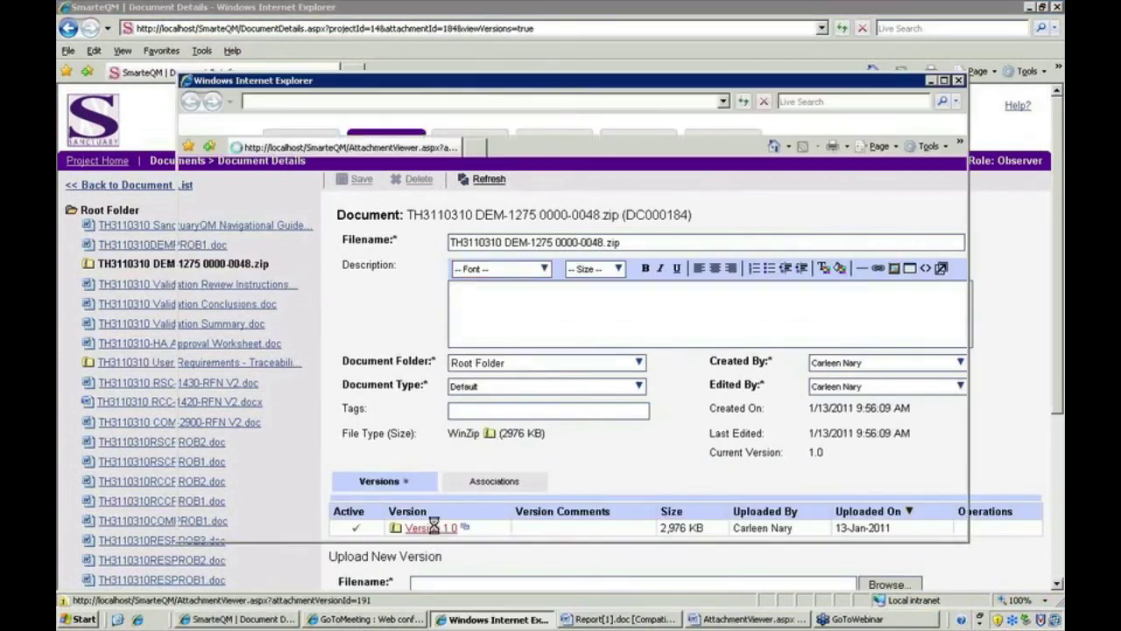
{"action": "left_click", "coordinate": [517, 315]}
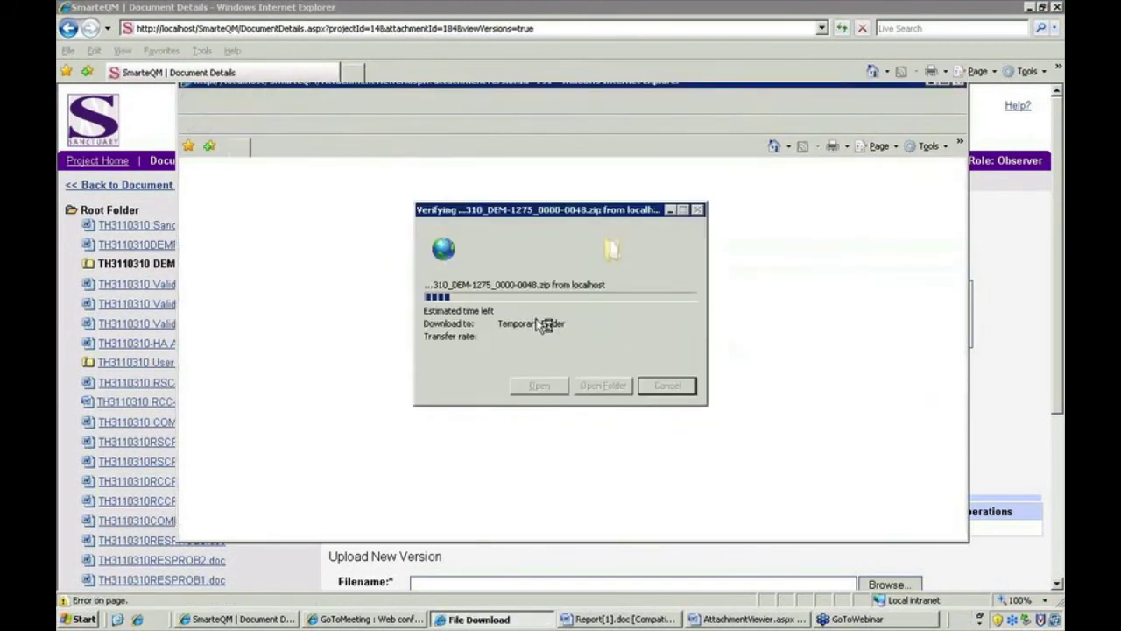
{"action": "double_click", "coordinate": [426, 231]}
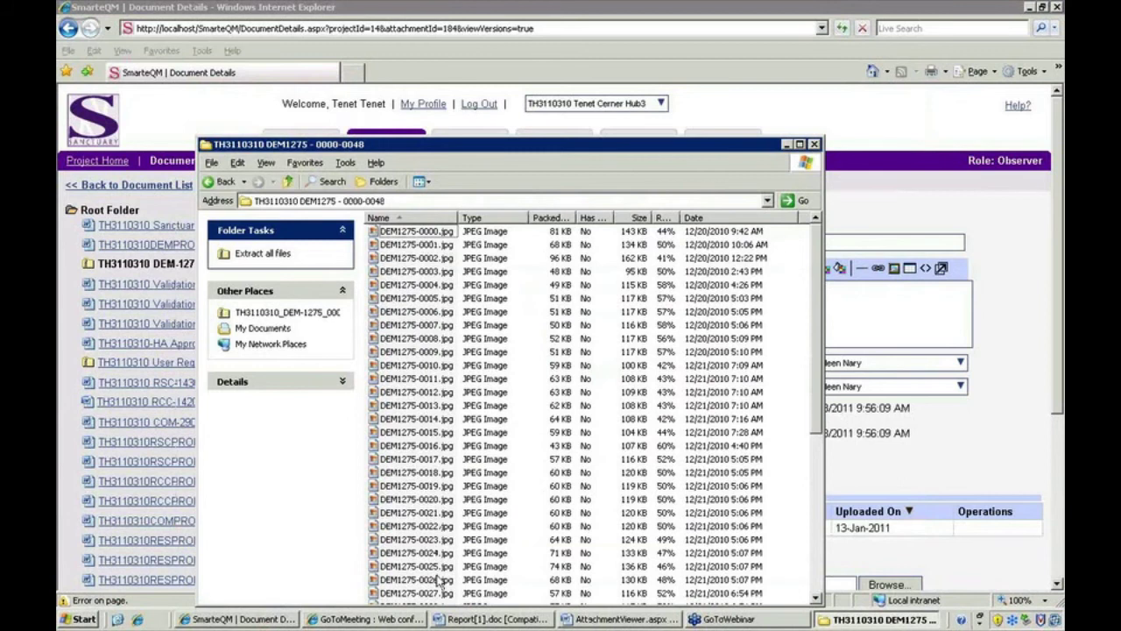
{"action": "double_click", "coordinate": [441, 581]}
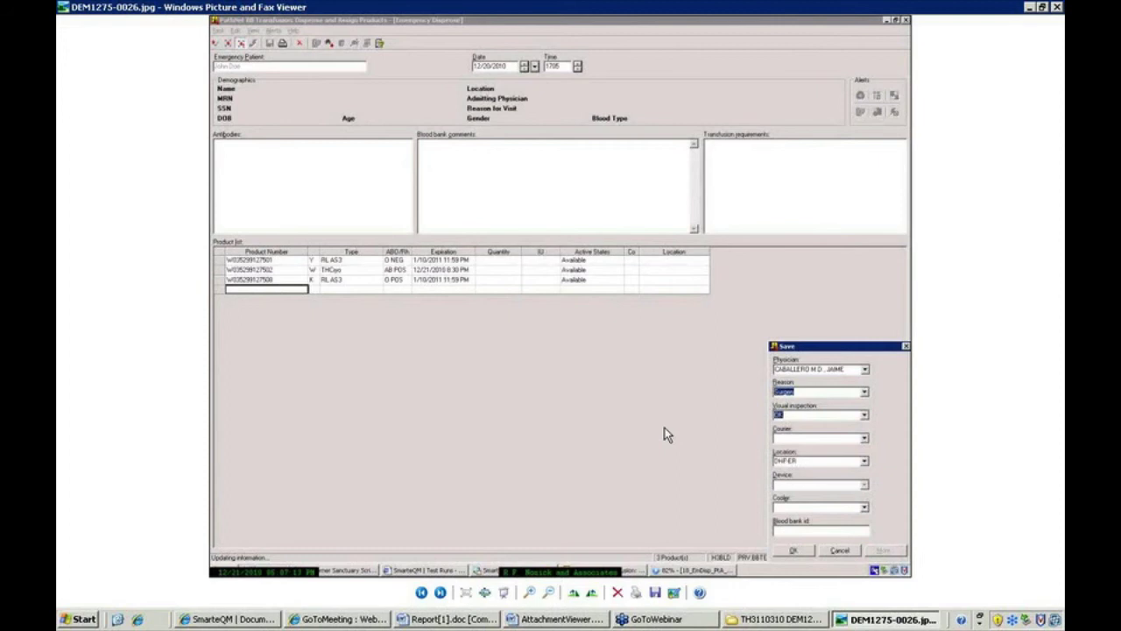
- Close the DEM1275-0026.jpg image viewer and the zip folder window
{"action": "left_click", "coordinate": [1057, 8]}
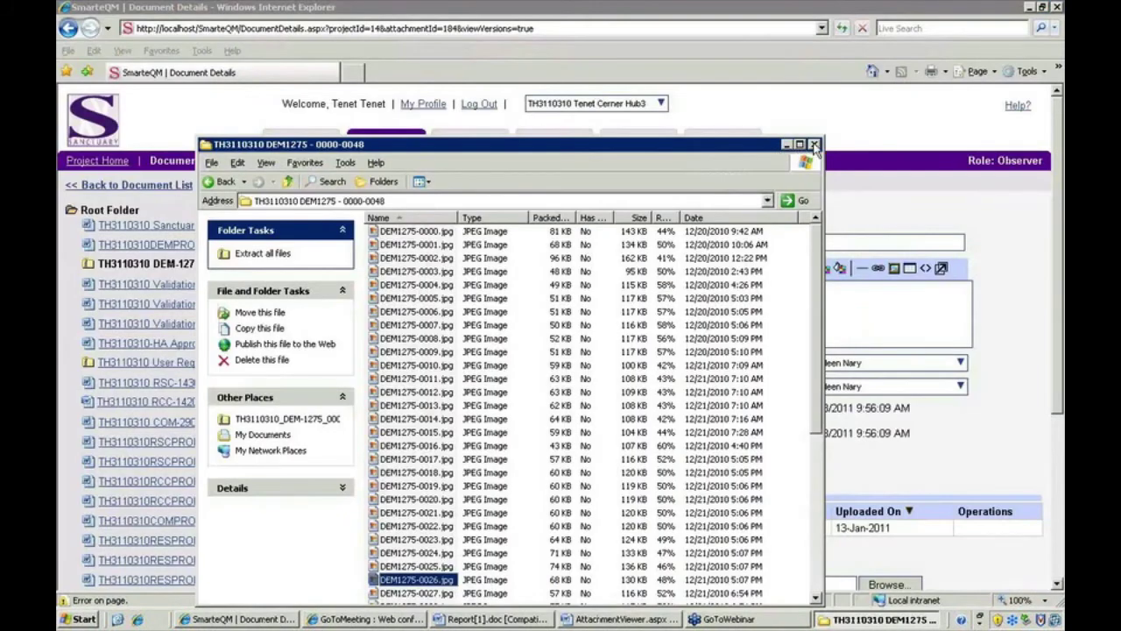
{"action": "left_click", "coordinate": [815, 147]}
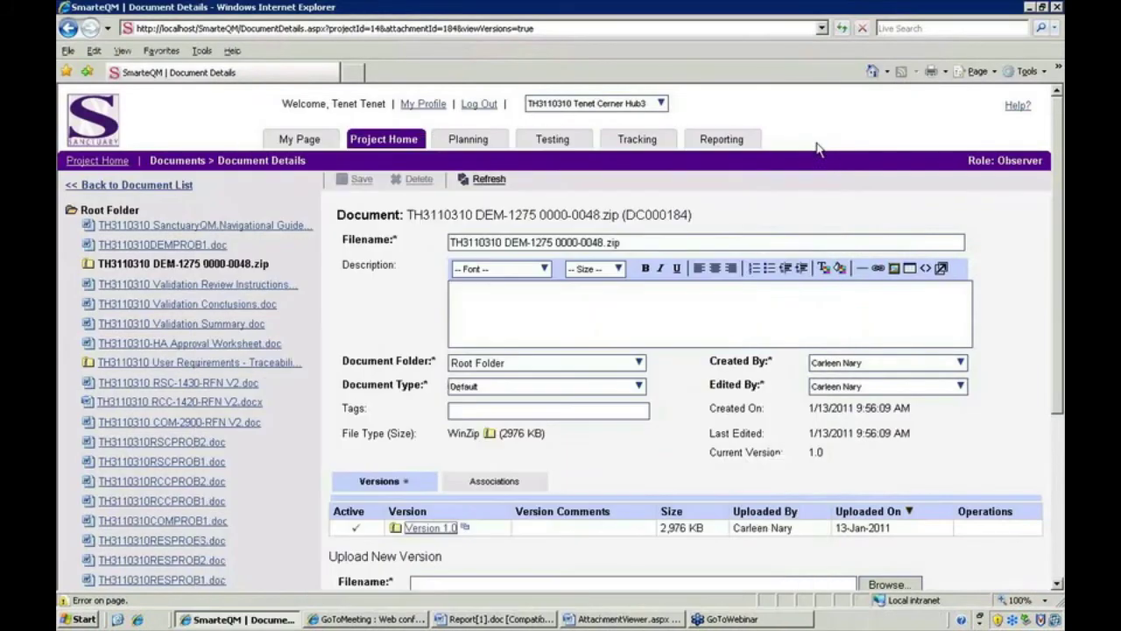
- Show SmarteQM's Reporting page, then bring the AttachmentViewer problem form back up
{"action": "left_click", "coordinate": [725, 146]}
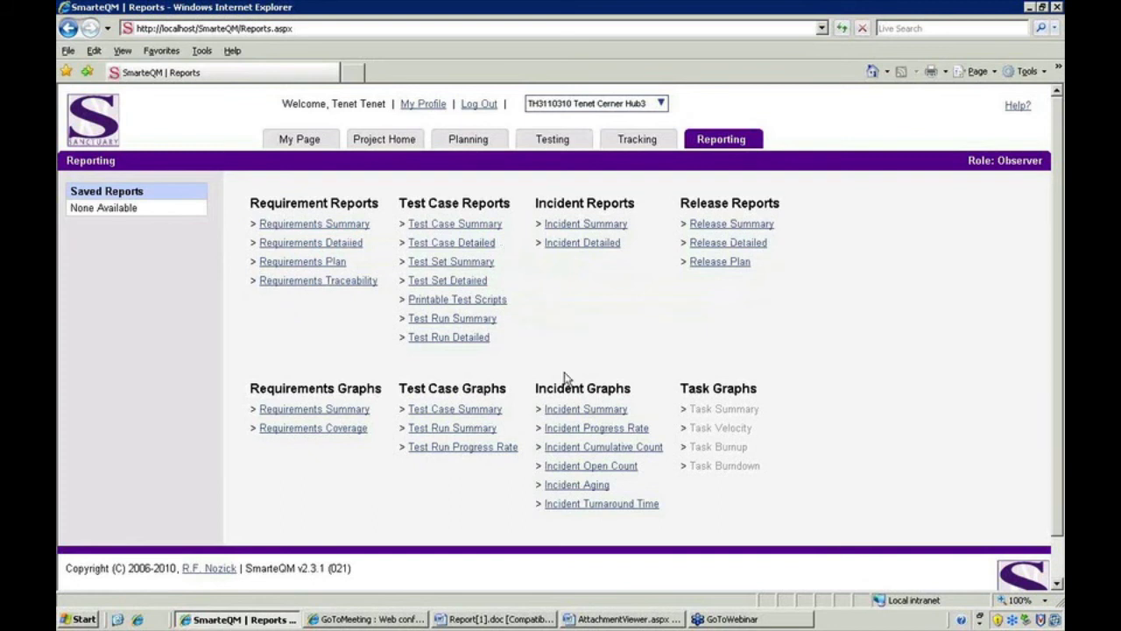
{"action": "left_click", "coordinate": [617, 619]}
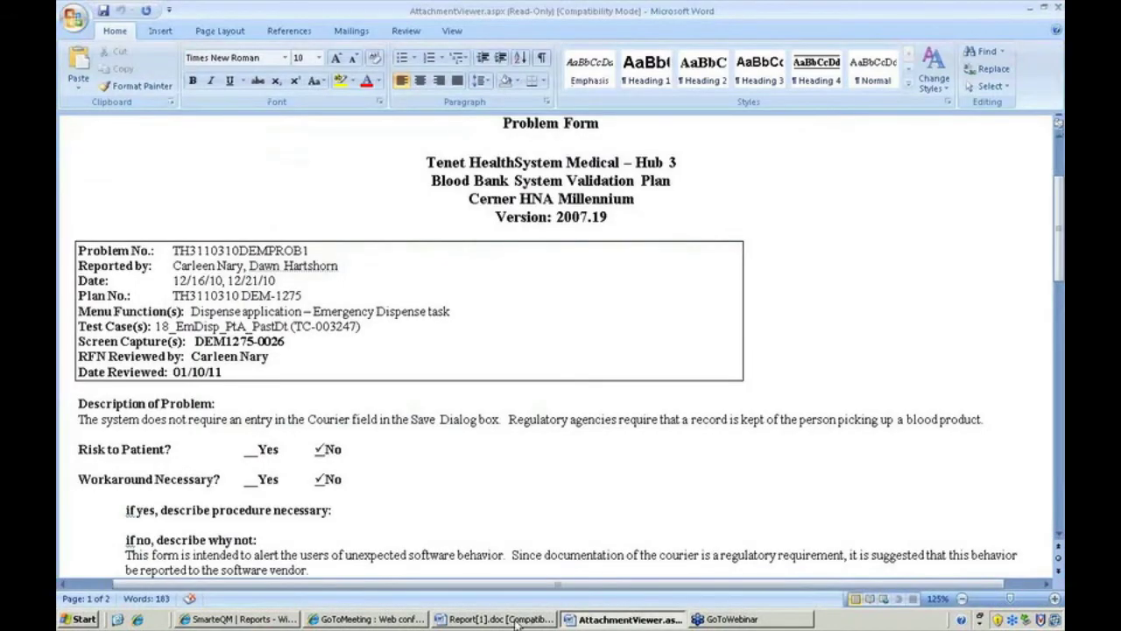
- Review Report[1].doc through Test #3211's requirements coverage, then minimize both Word documents
{"action": "left_click", "coordinate": [517, 620]}
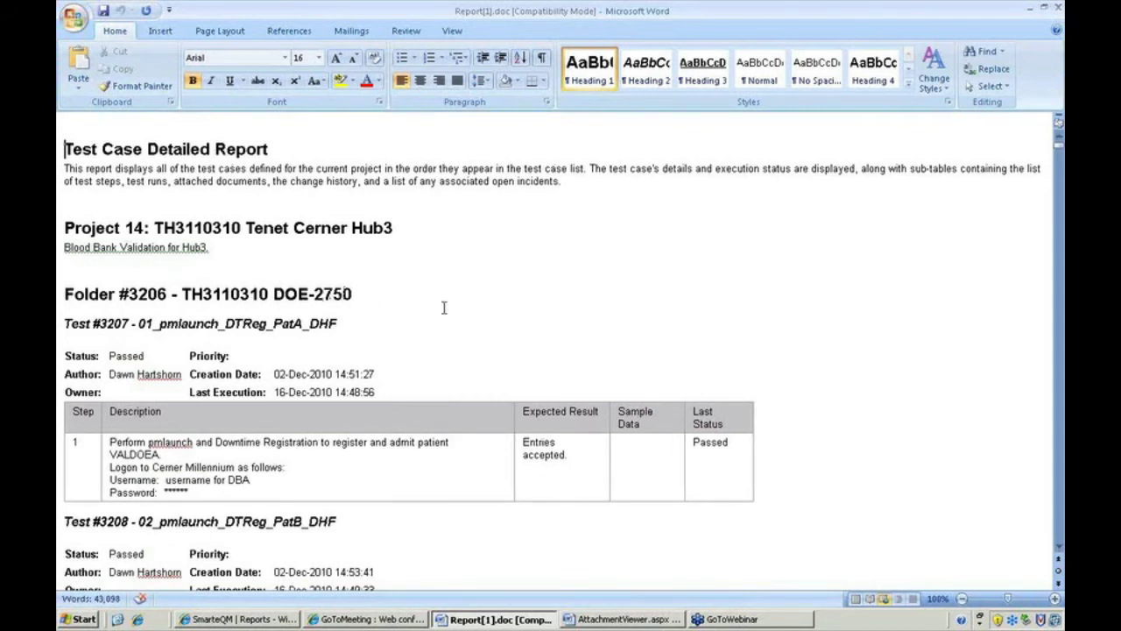
{"action": "scroll", "coordinate": [541, 297], "scroll_direction": "down", "scroll_amount": 2}
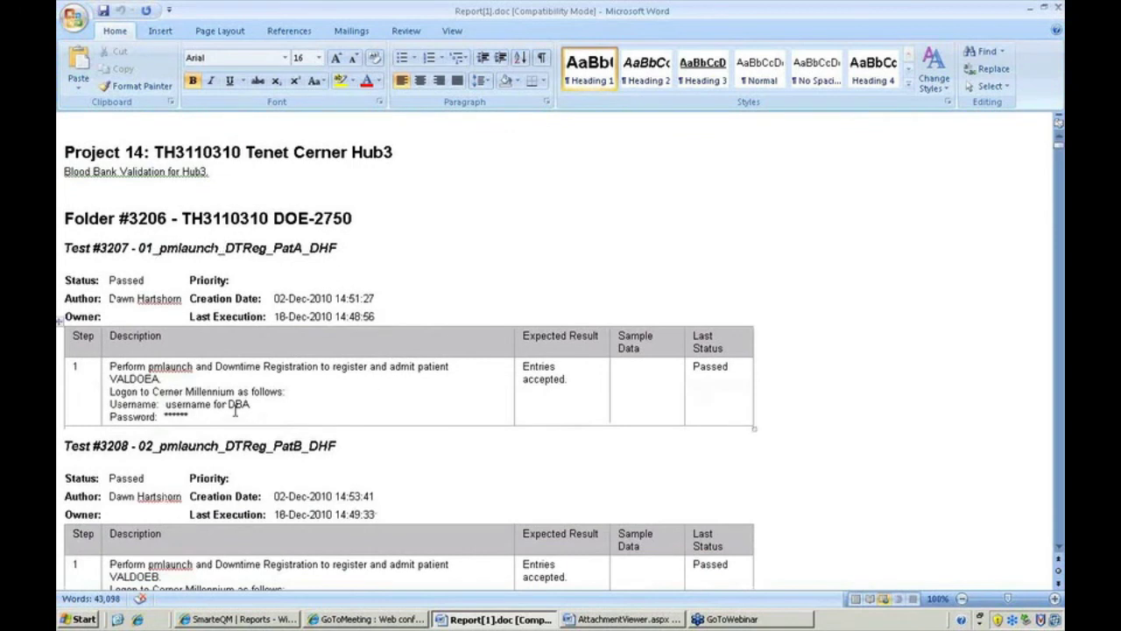
{"action": "scroll", "coordinate": [484, 380], "scroll_direction": "down", "scroll_amount": 6}
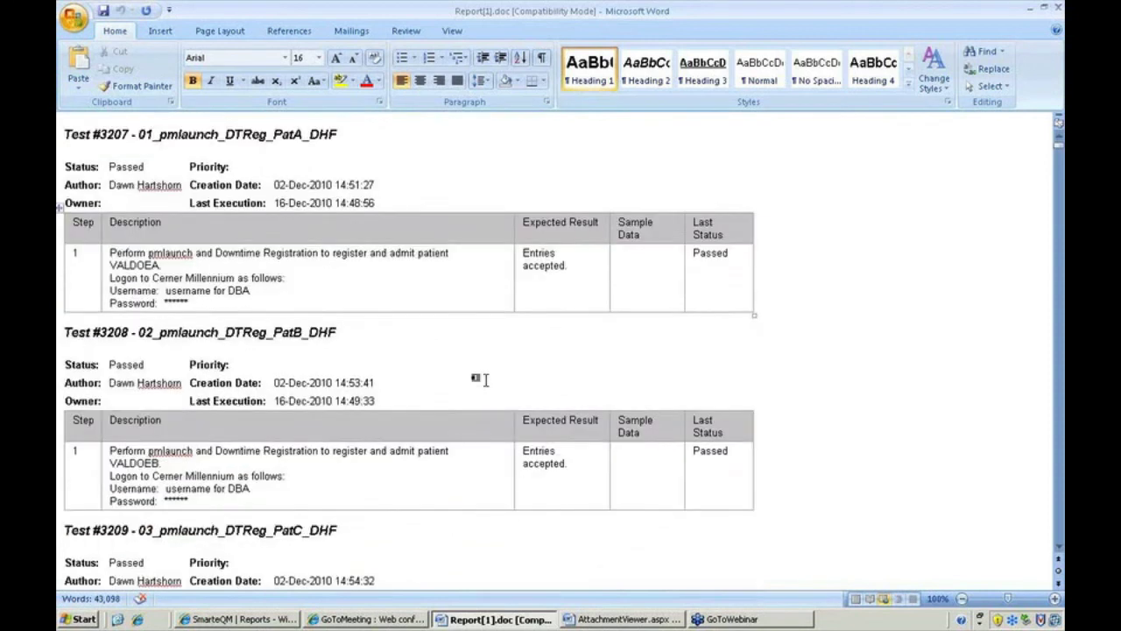
{"action": "scroll", "coordinate": [484, 379], "scroll_direction": "down", "scroll_amount": 12}
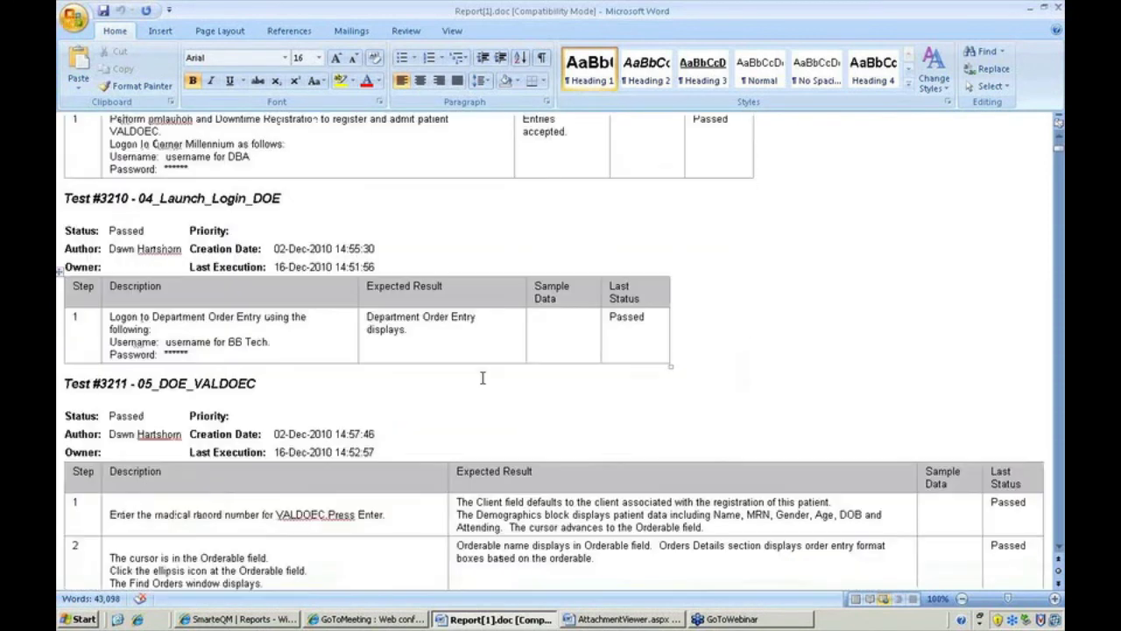
{"action": "scroll", "coordinate": [482, 378], "scroll_direction": "down", "scroll_amount": 14}
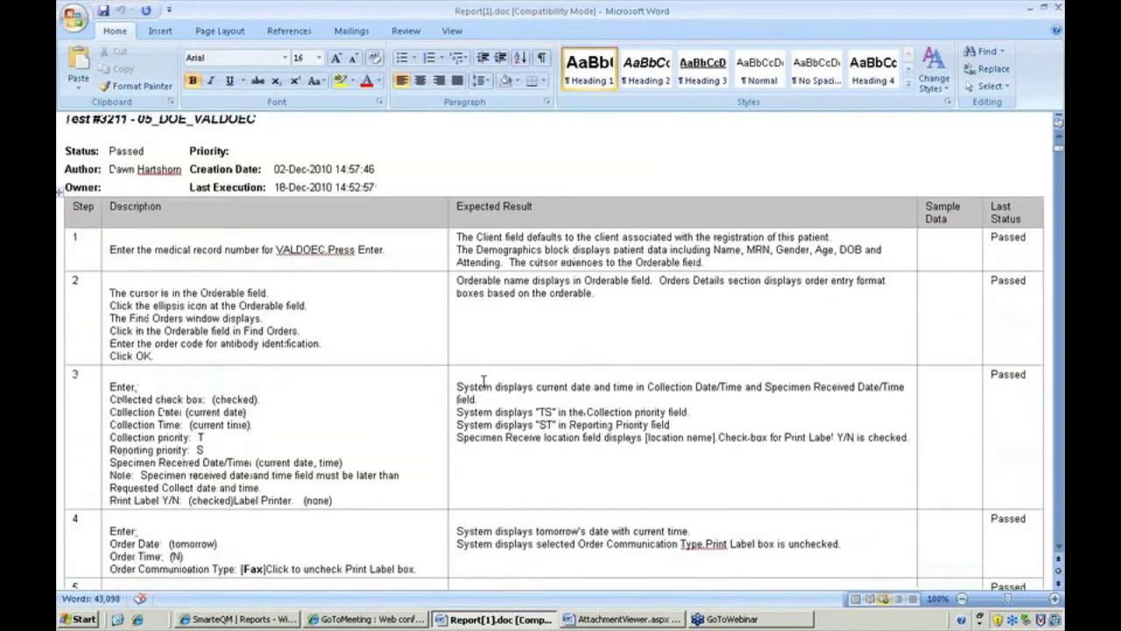
{"action": "scroll", "coordinate": [483, 383], "scroll_direction": "down", "scroll_amount": 10}
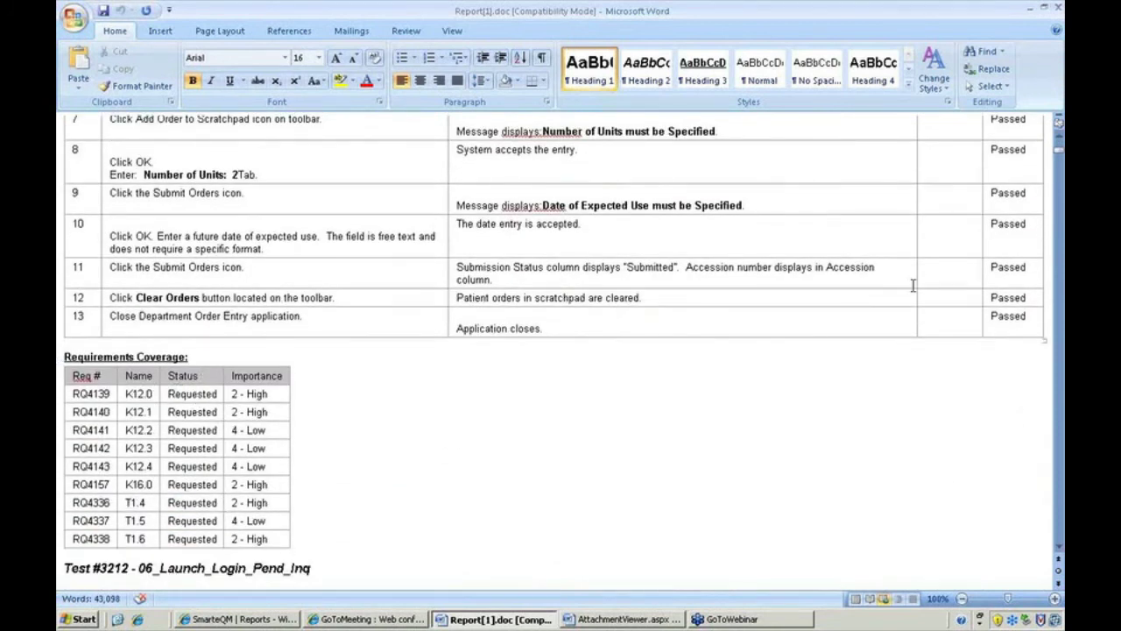
{"action": "left_click", "coordinate": [1031, 10]}
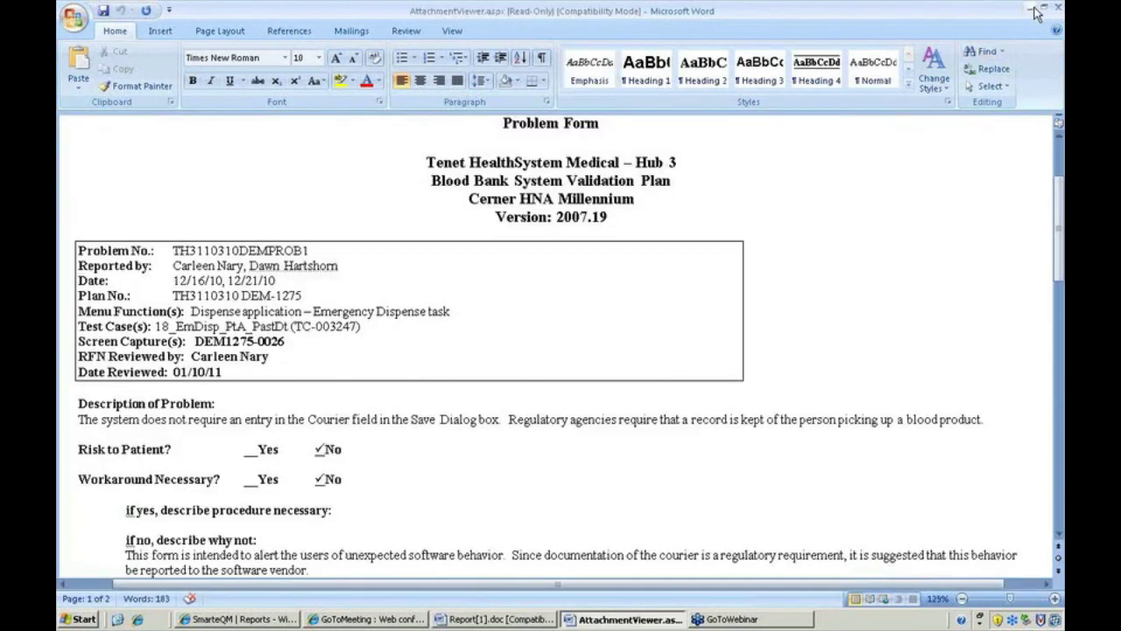
{"action": "left_click", "coordinate": [1031, 10]}
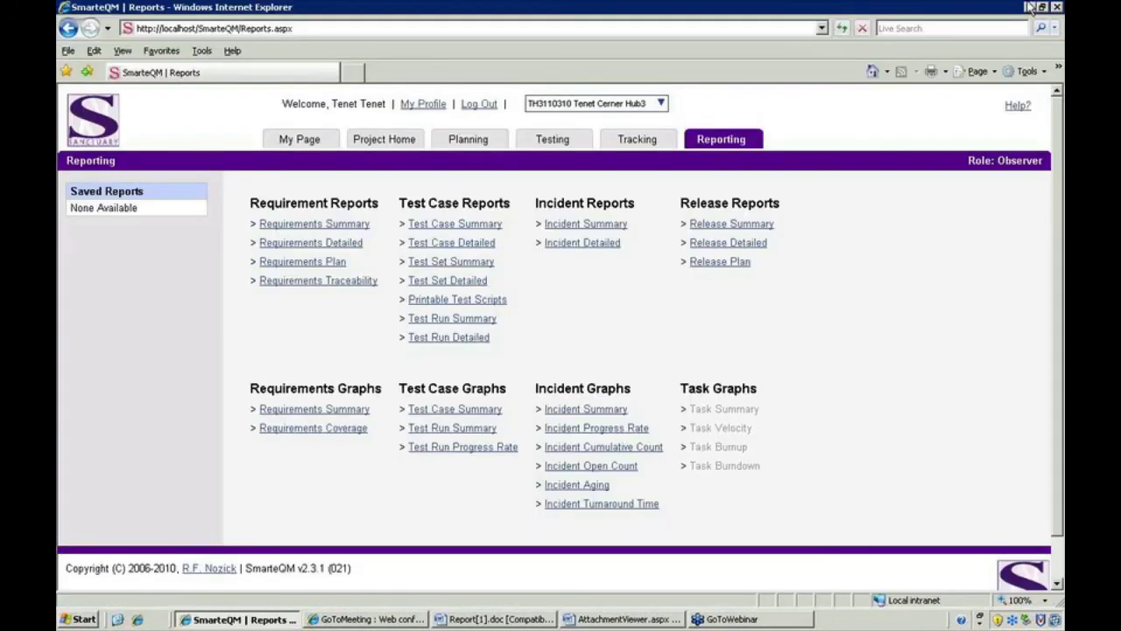
- Switch from the Reporting page to My Page
{"action": "left_click", "coordinate": [303, 142]}
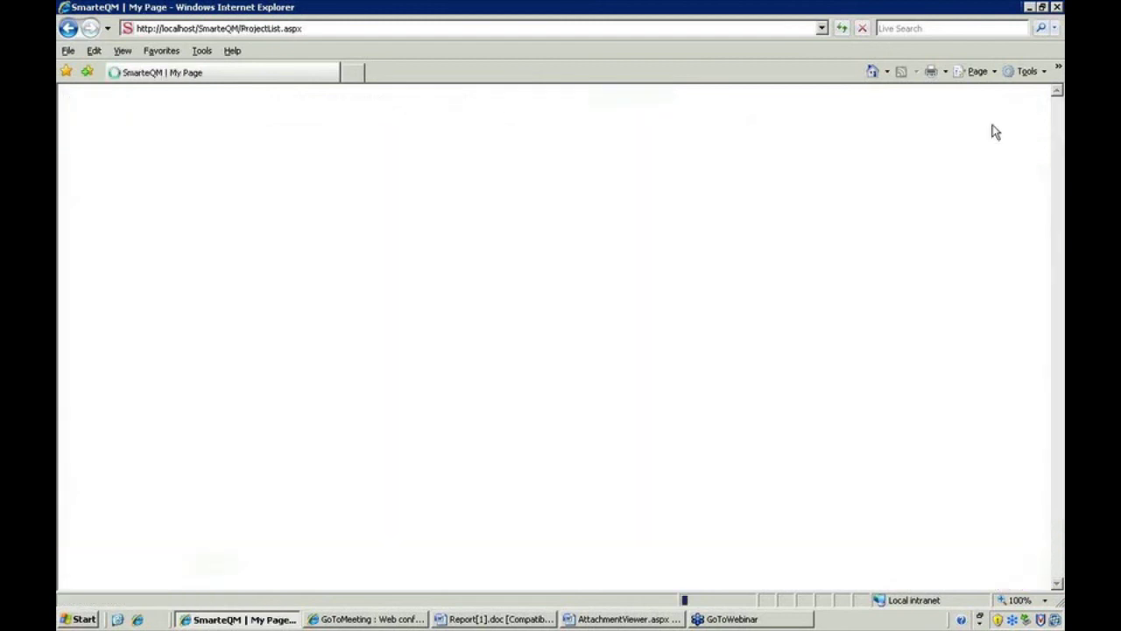